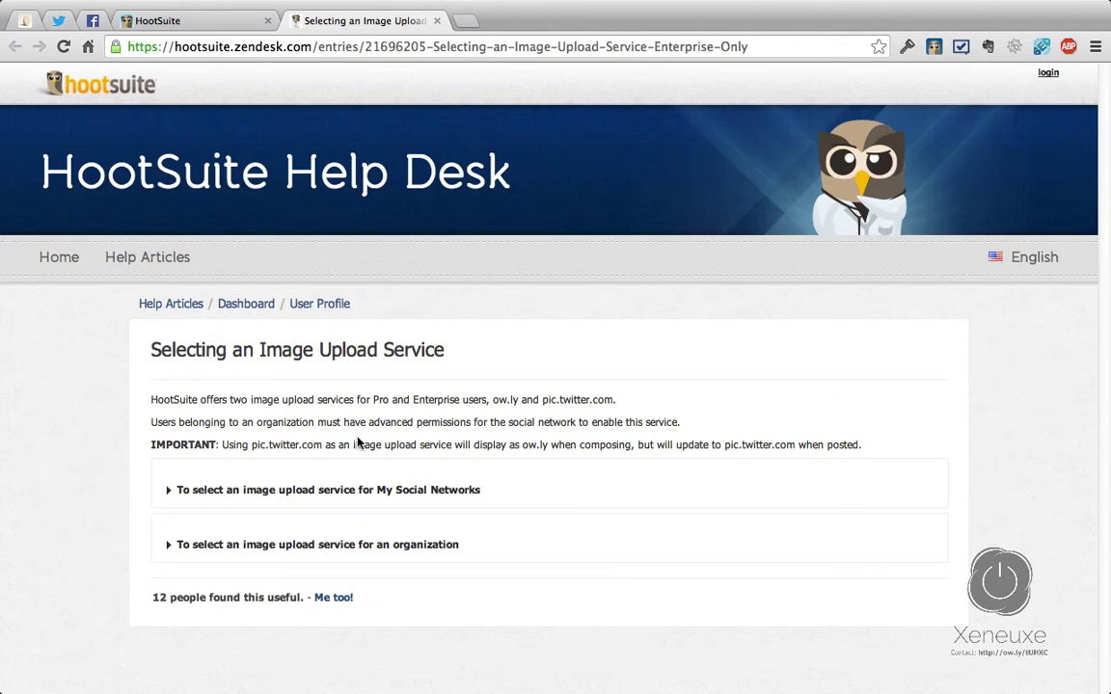
- Highlight the pic.twitter.com and ow.ly service names in the article, then clear the selection
left_click_drag(251, 449, 325, 449)
left_click_drag(522, 448, 553, 448)
left_click(603, 446)
- In HootSuite, confirm DonPepePan's Image Uploads setting stays pic.twitter.com in its profile settings
left_click(198, 23)
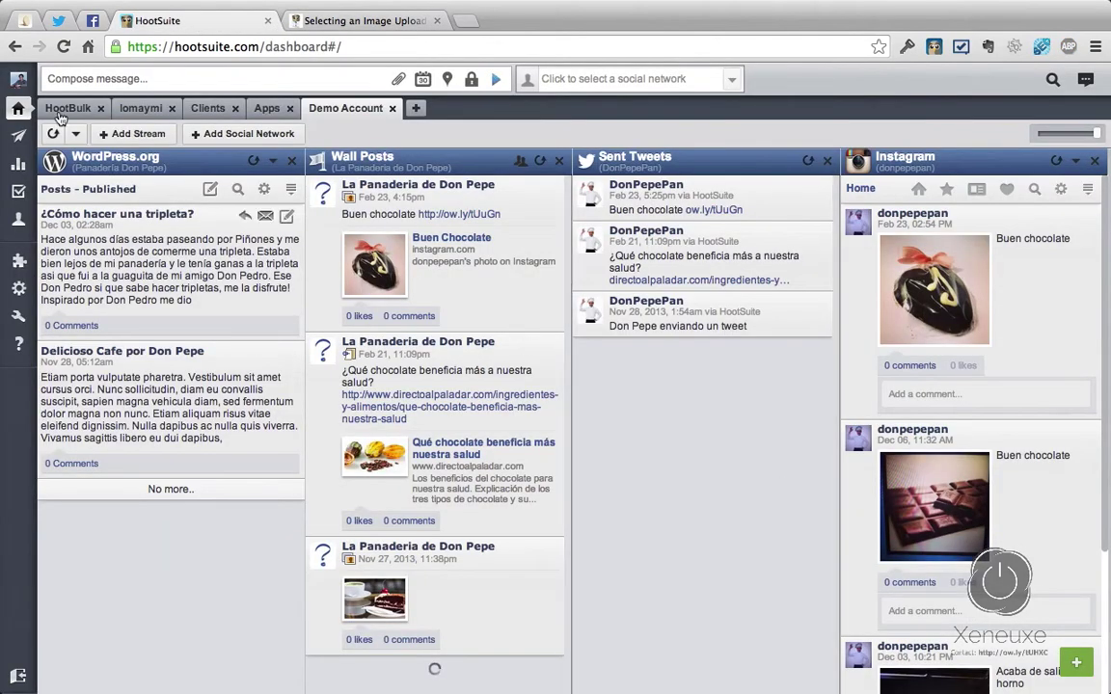
mouse_move(41, 87)
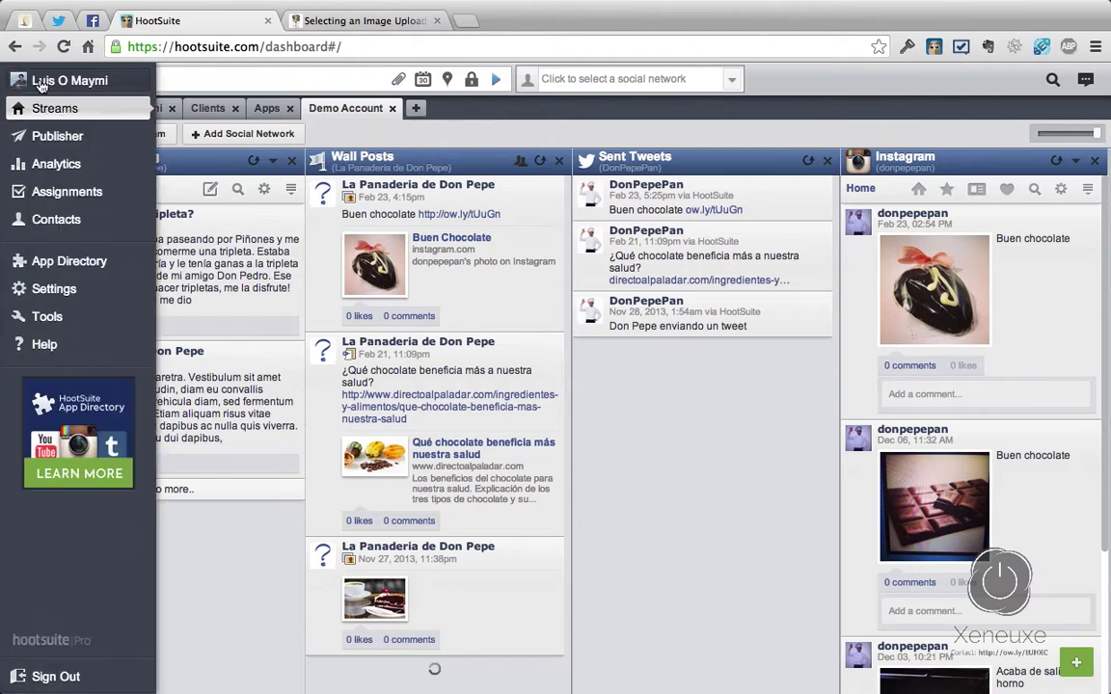
left_click(40, 85)
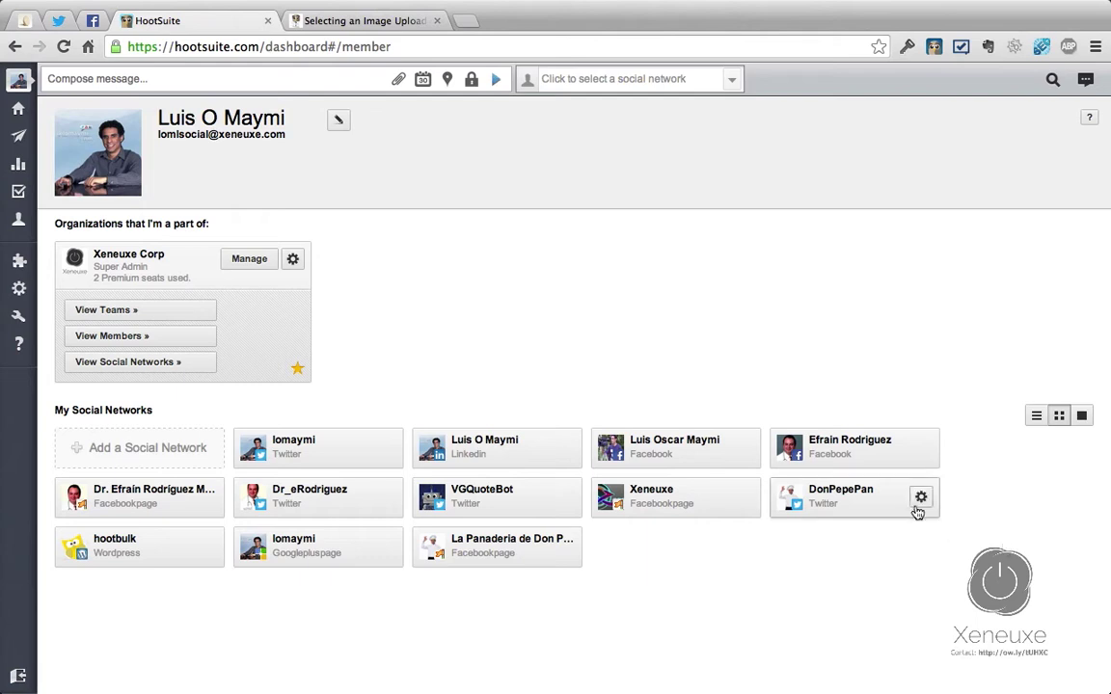
left_click(922, 502)
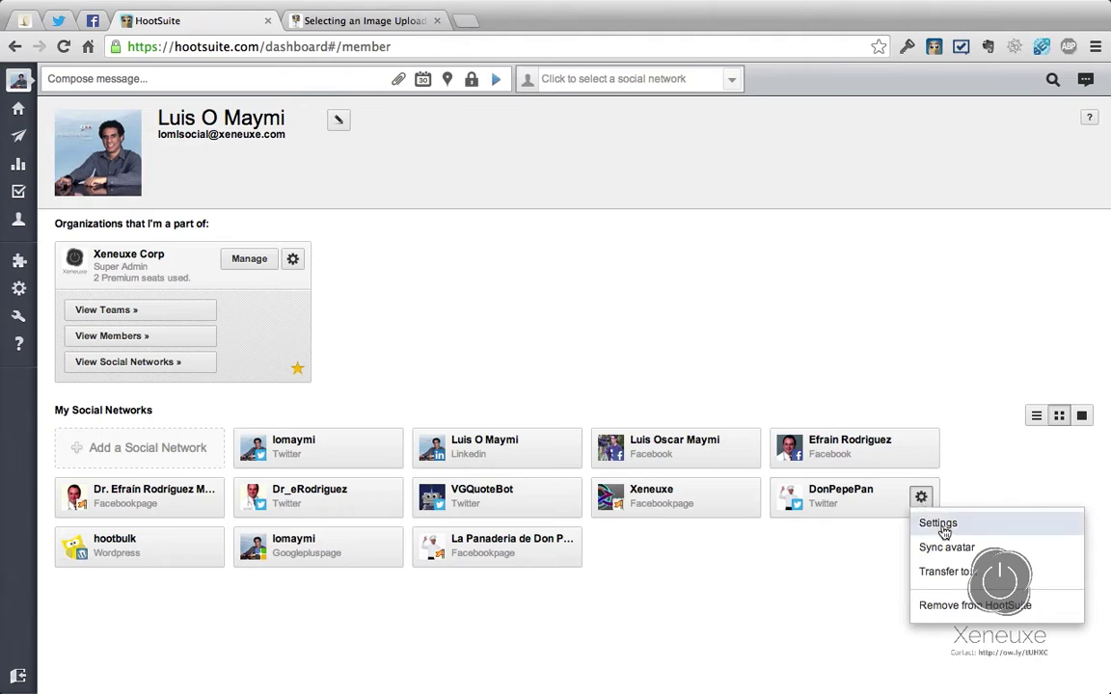
left_click(935, 523)
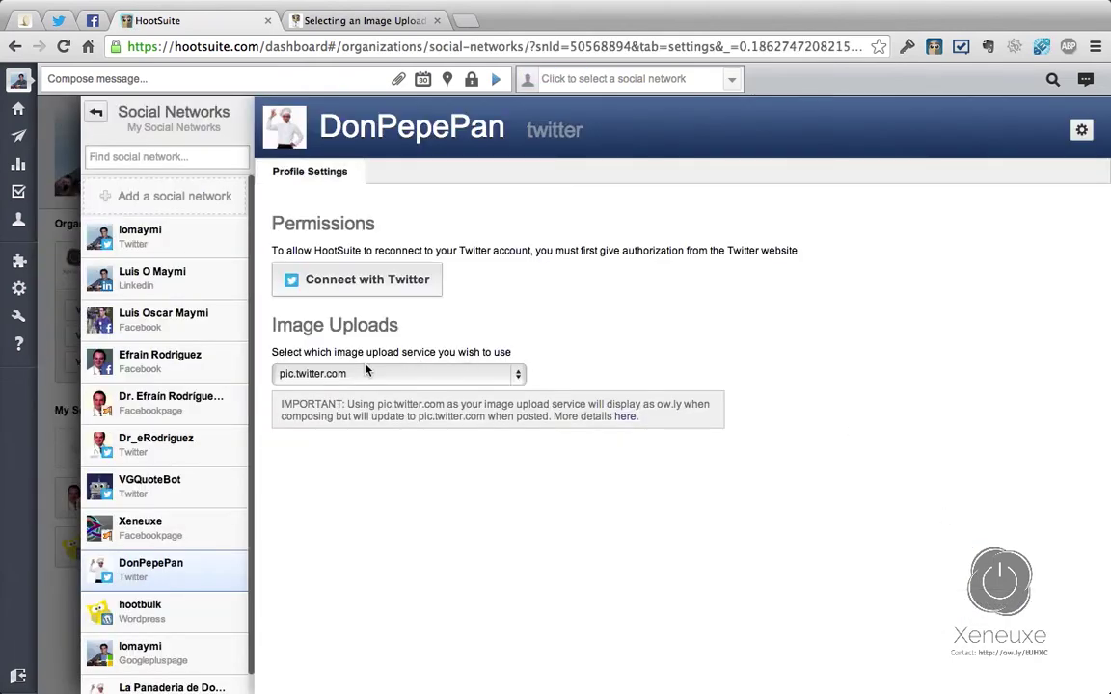
left_click(504, 375)
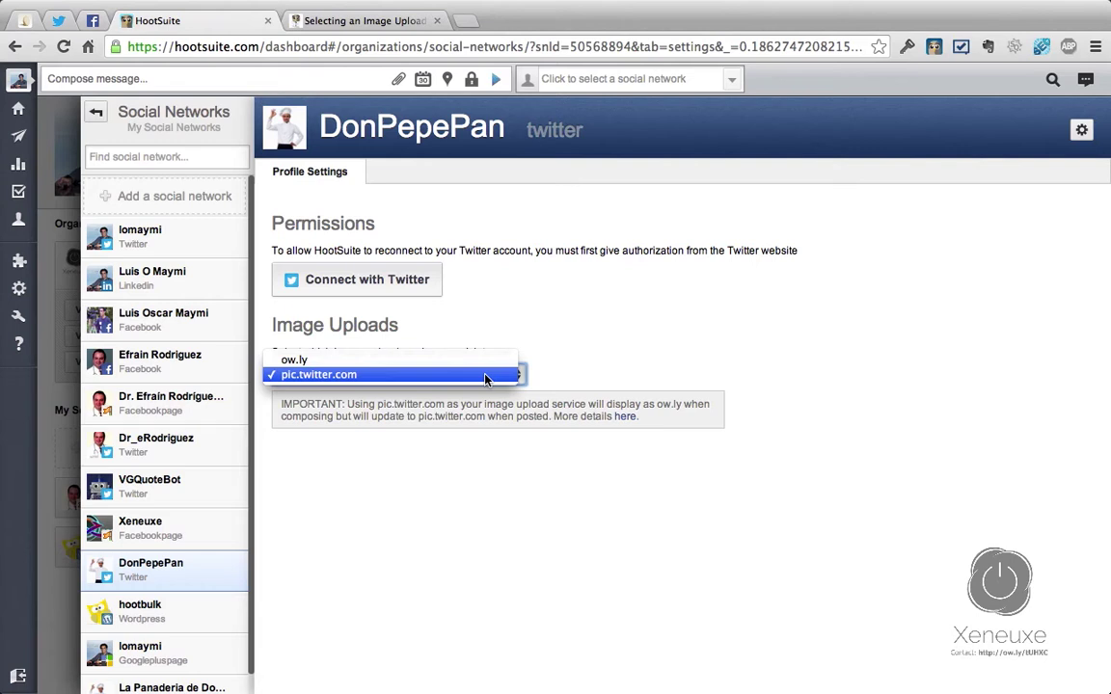
left_click(485, 379)
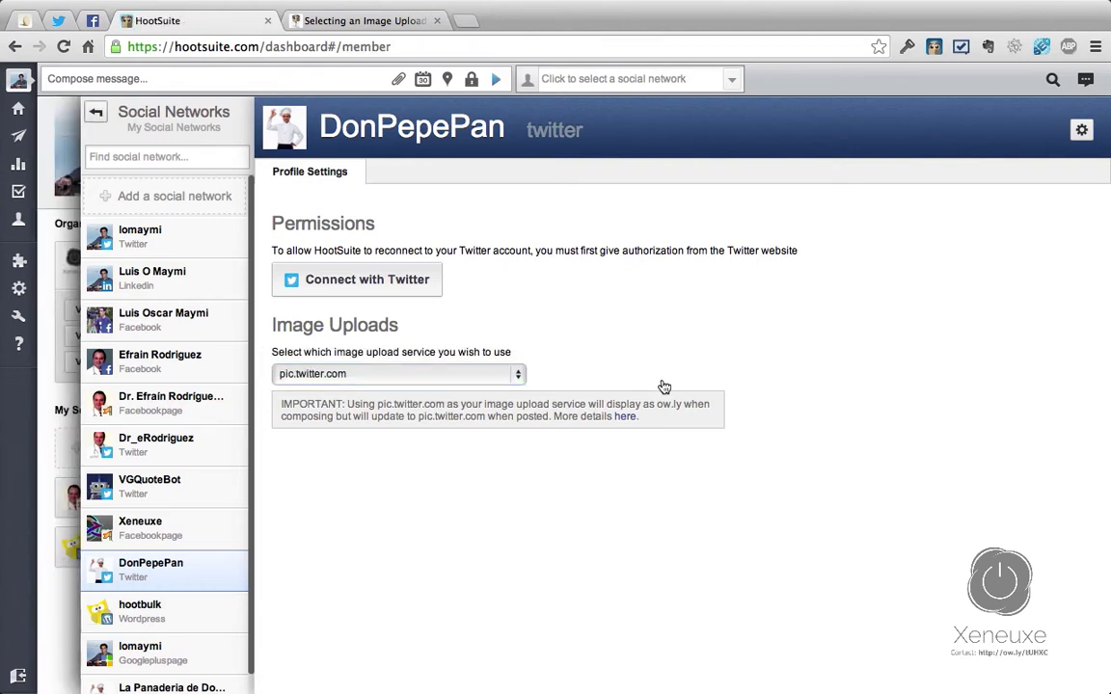
key("Escape")
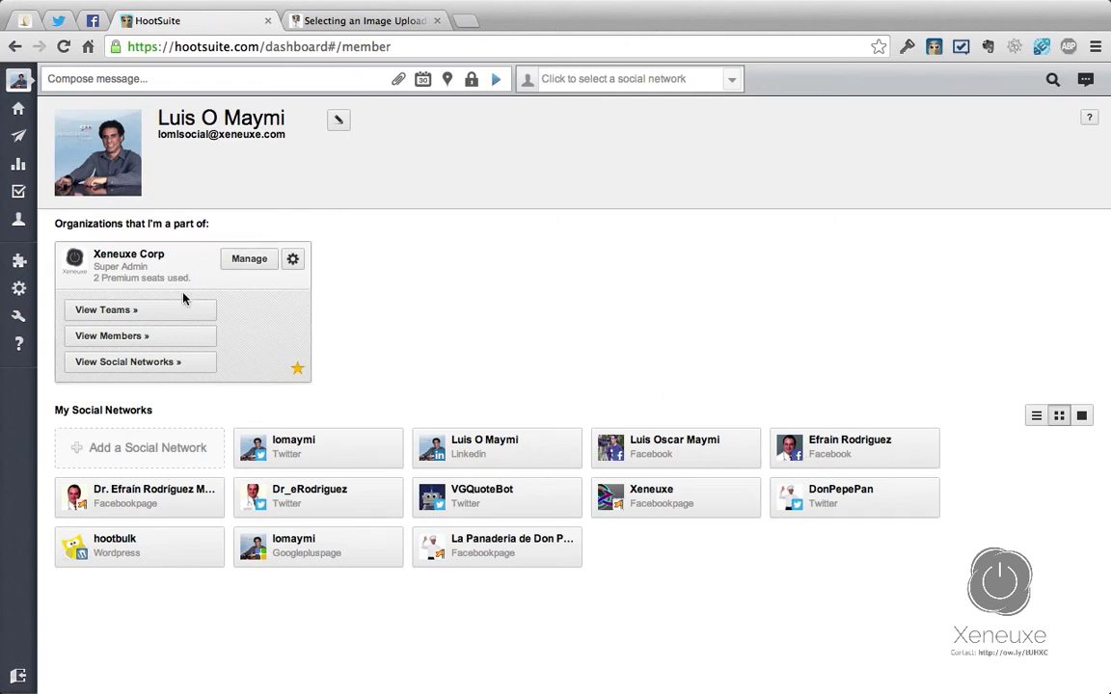
left_click(140, 363)
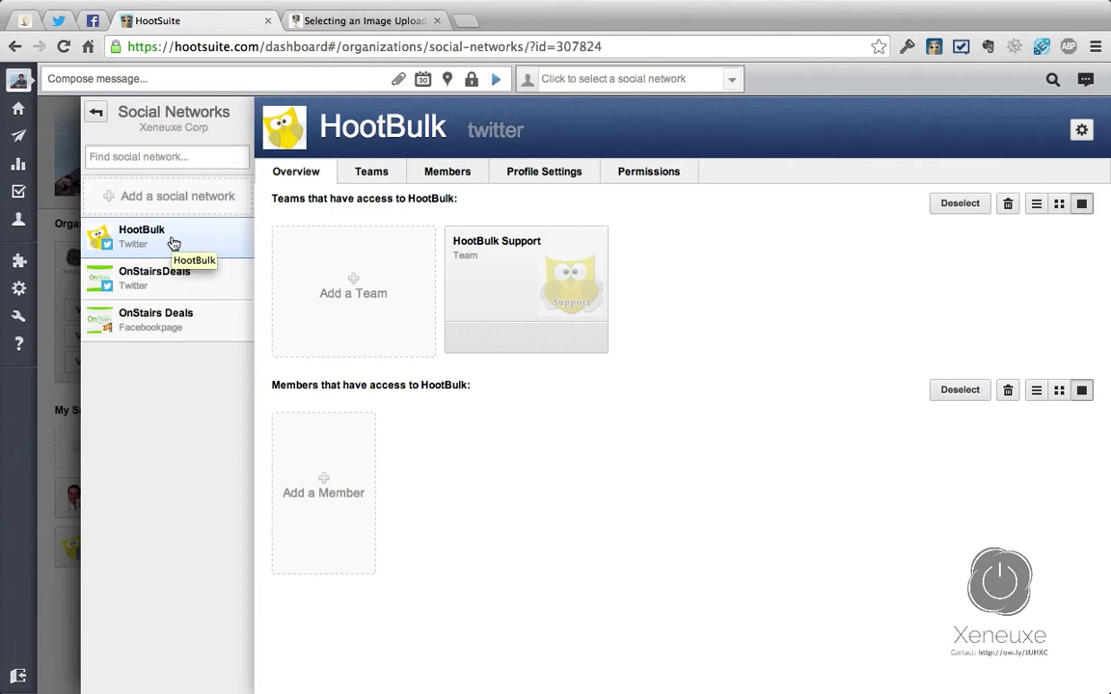
left_click(543, 178)
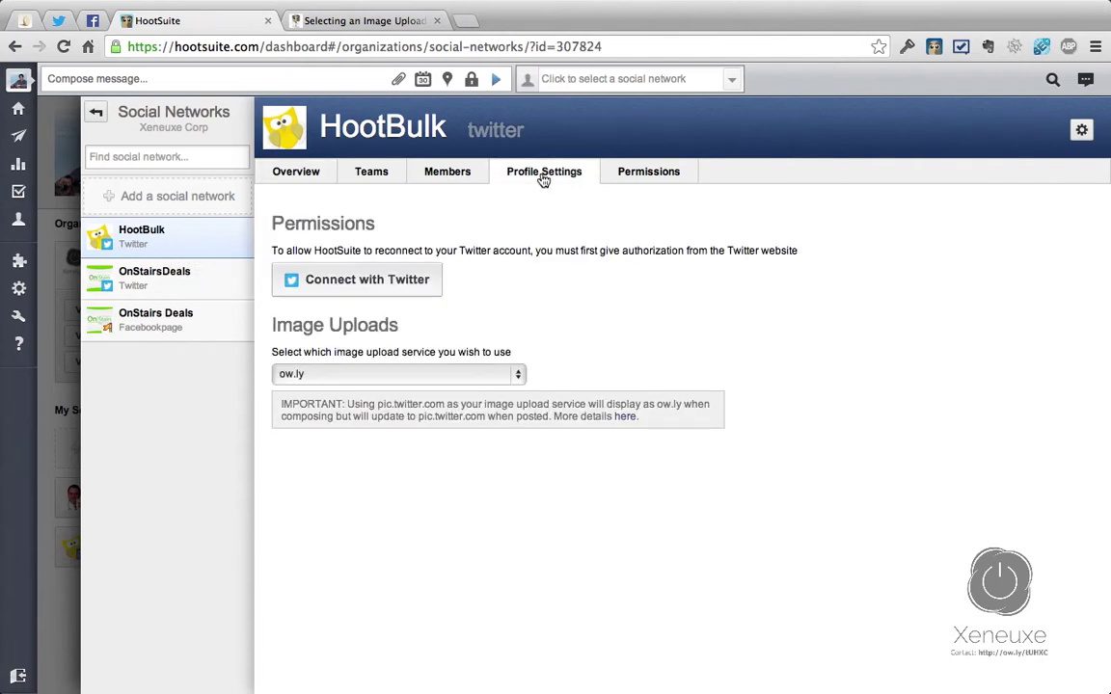
left_click(430, 375)
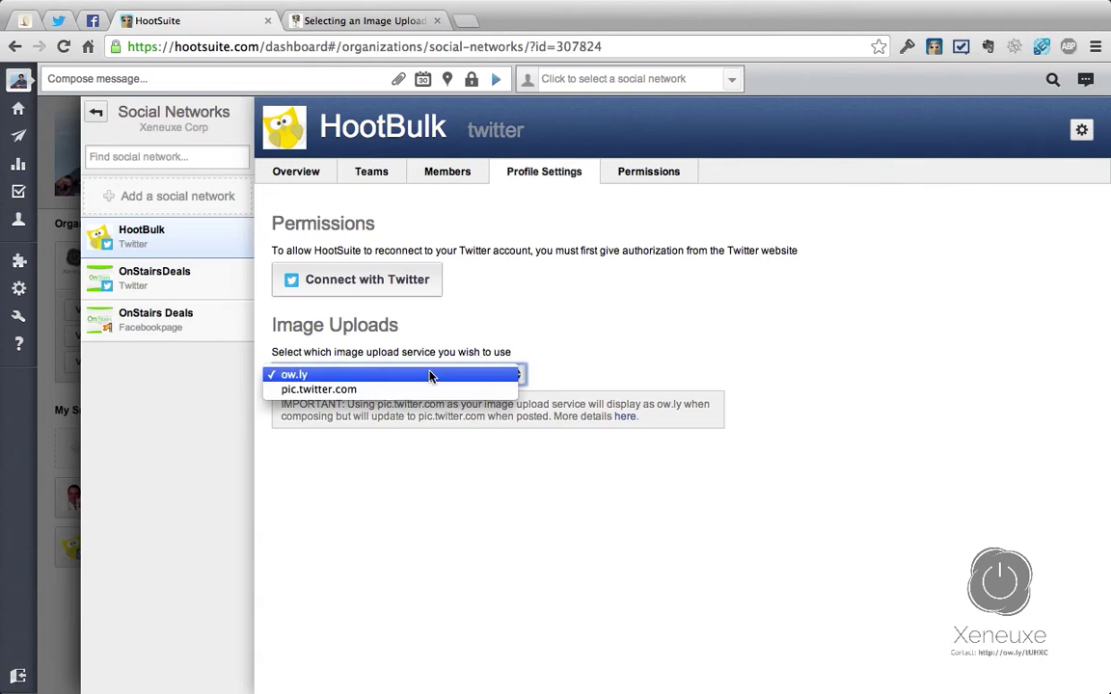
left_click(578, 360)
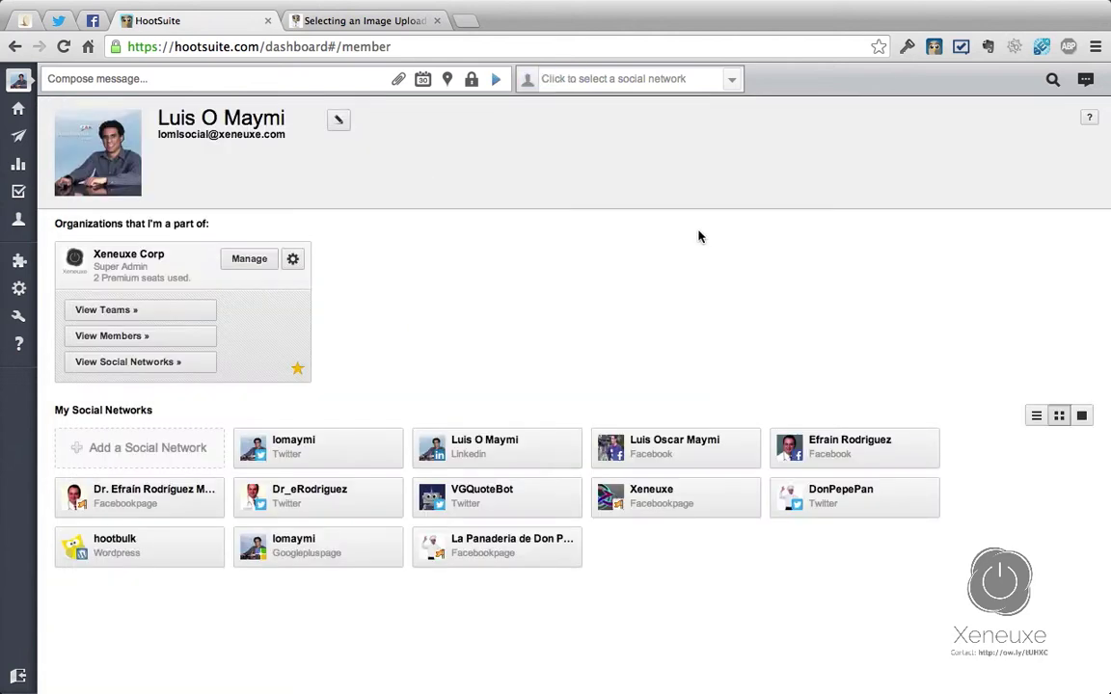
- Start a new message and choose DonPepePan as the posting profile
left_click(281, 79)
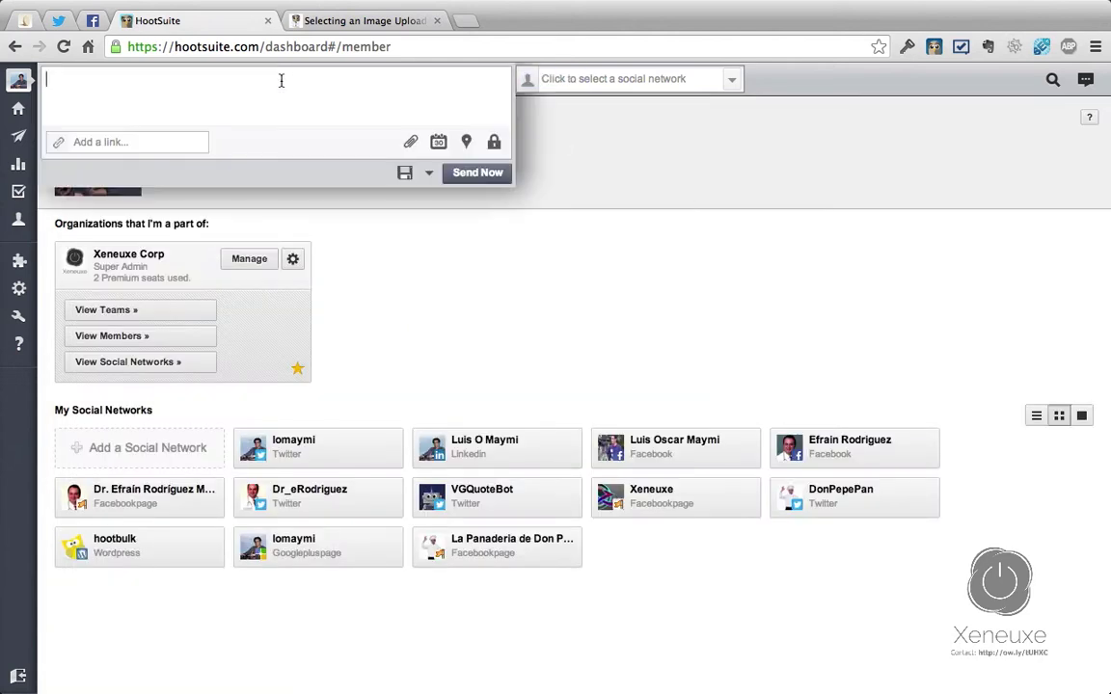
left_click(551, 81)
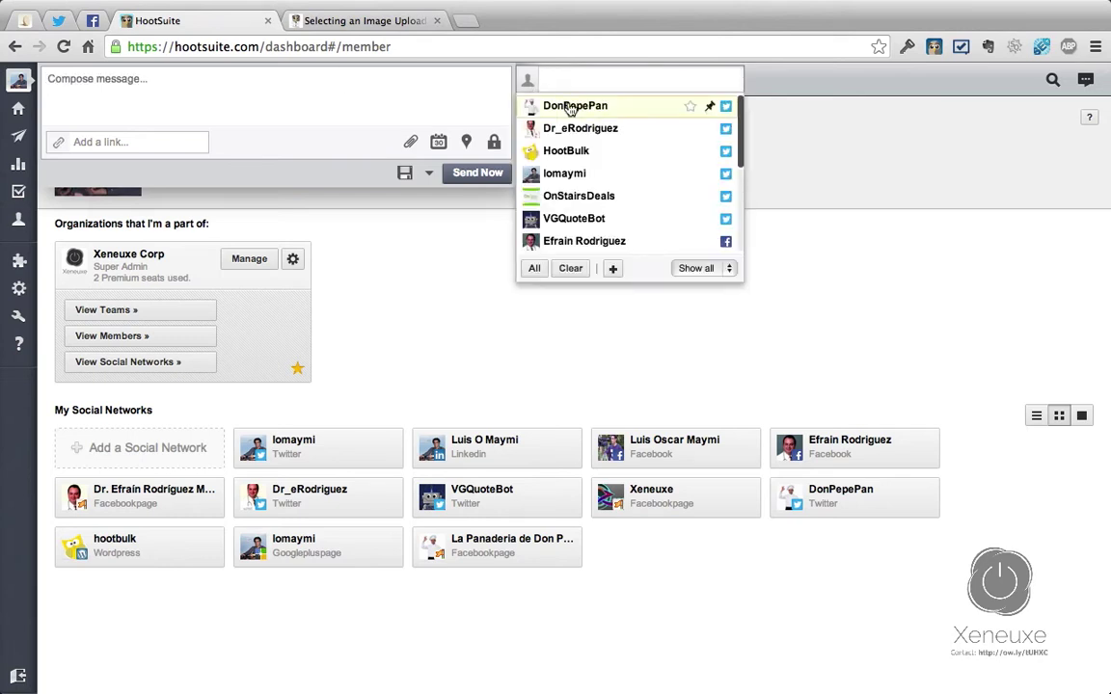
left_click(570, 108)
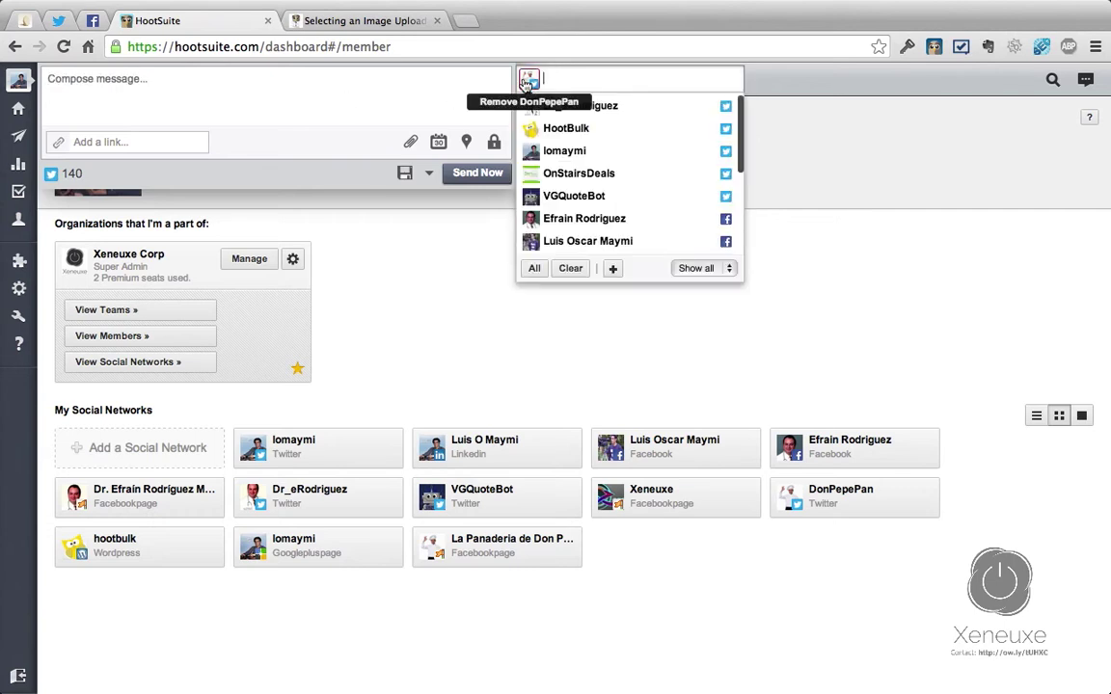
- Upload and attach Picking Coffee.jpg to the message after previewing it
left_click(410, 144)
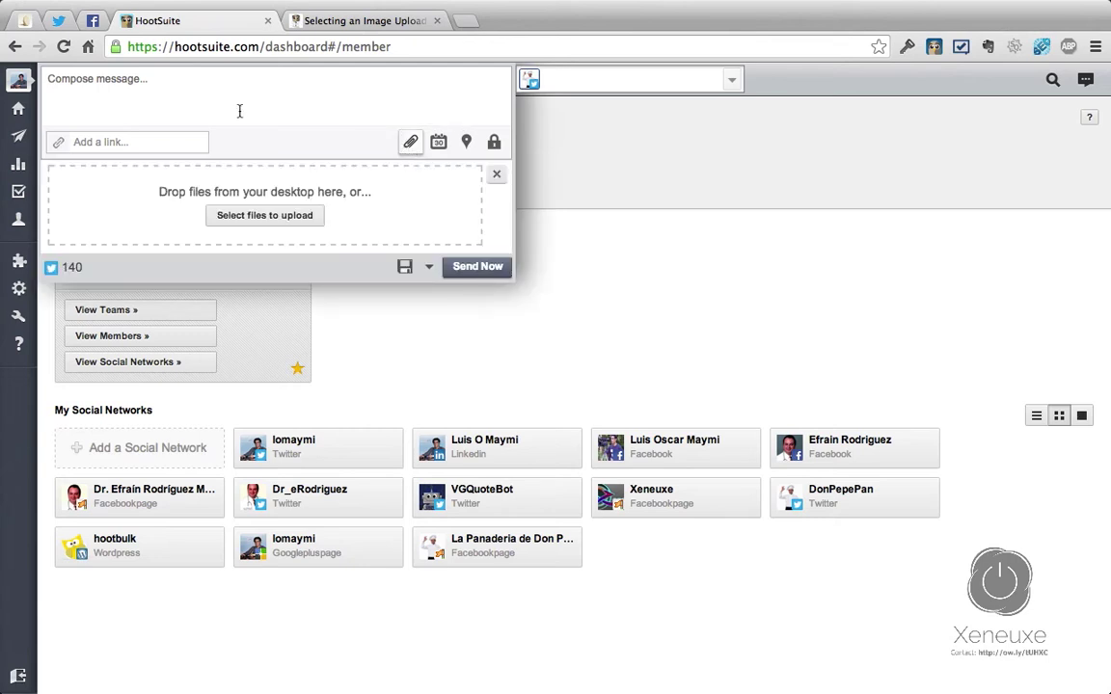
left_click(277, 218)
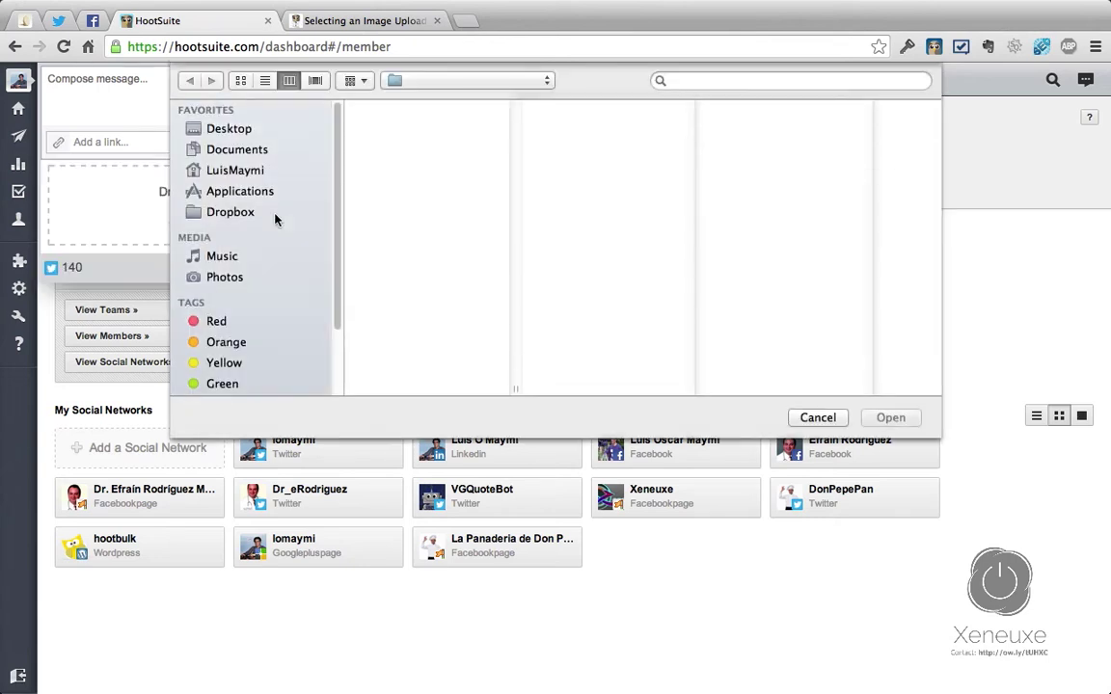
left_click(427, 175)
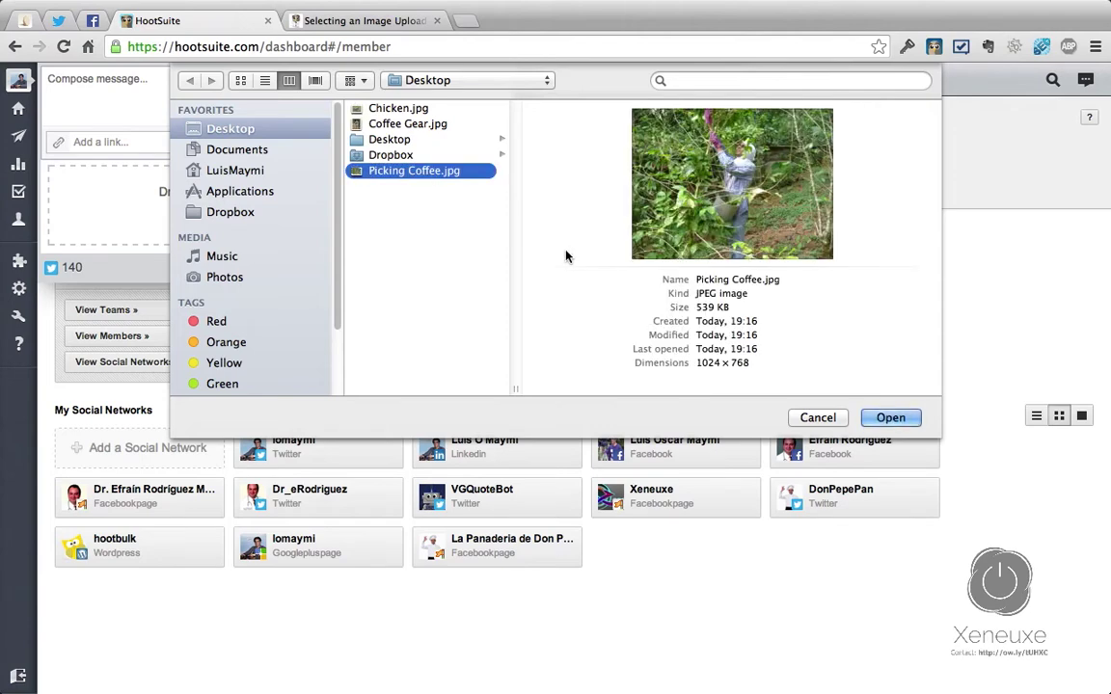
key("space")
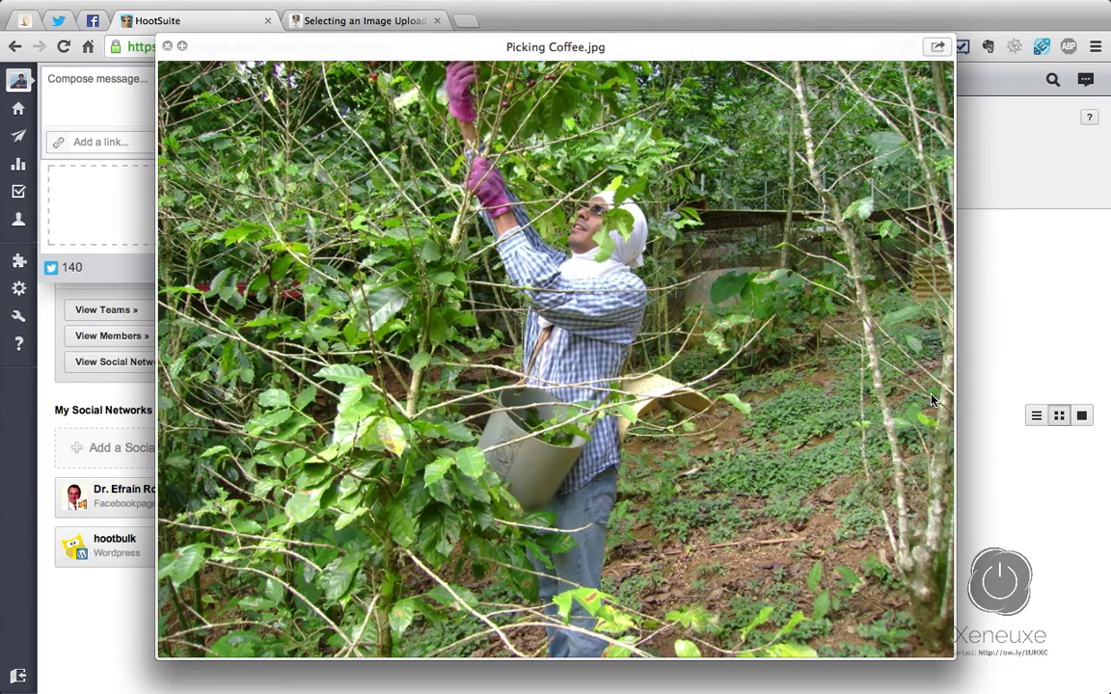
key("space")
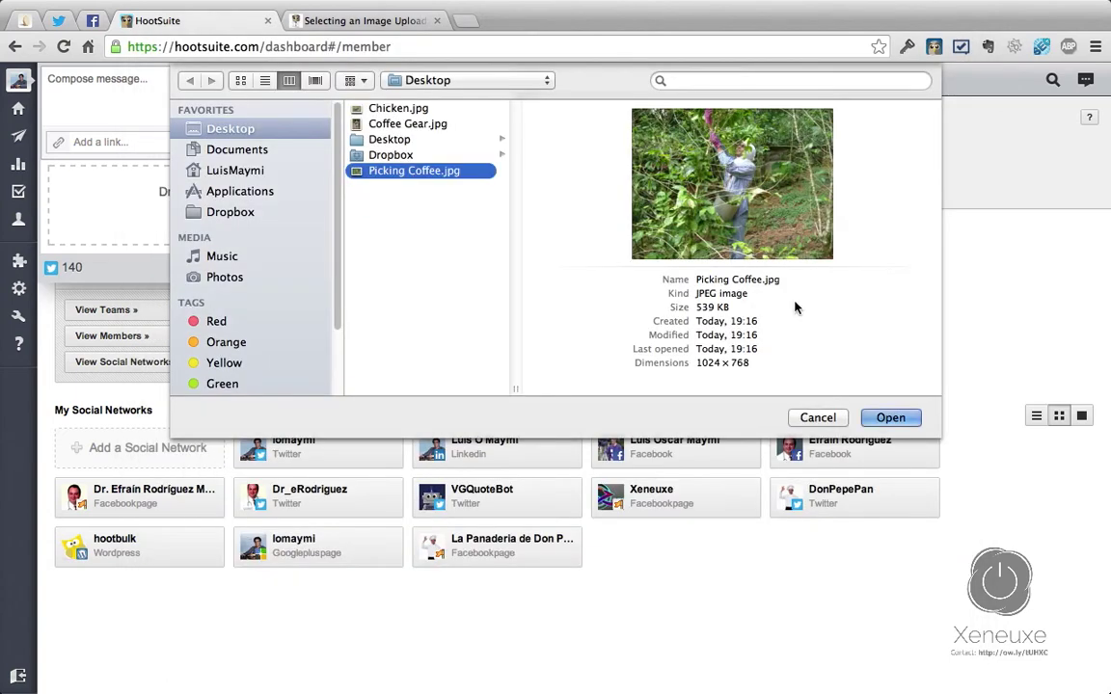
left_click(893, 417)
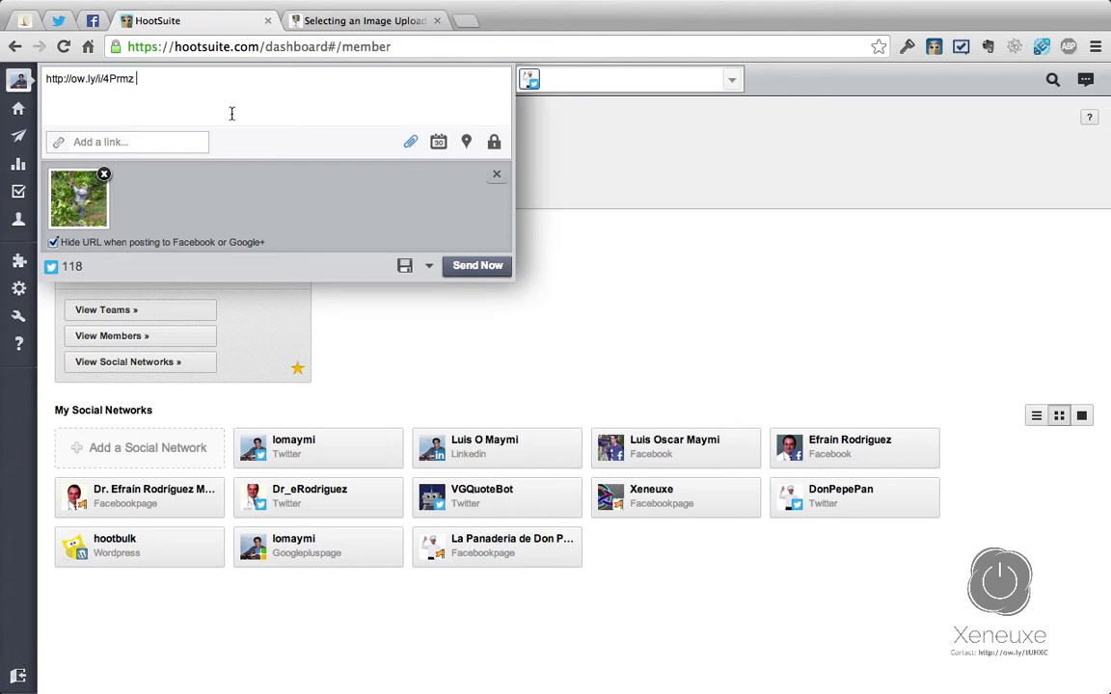
- Caption the photo 'me picking coffee', remove the scheduled time and send it immediately
left_click(45, 77)
type("me picking coffee")
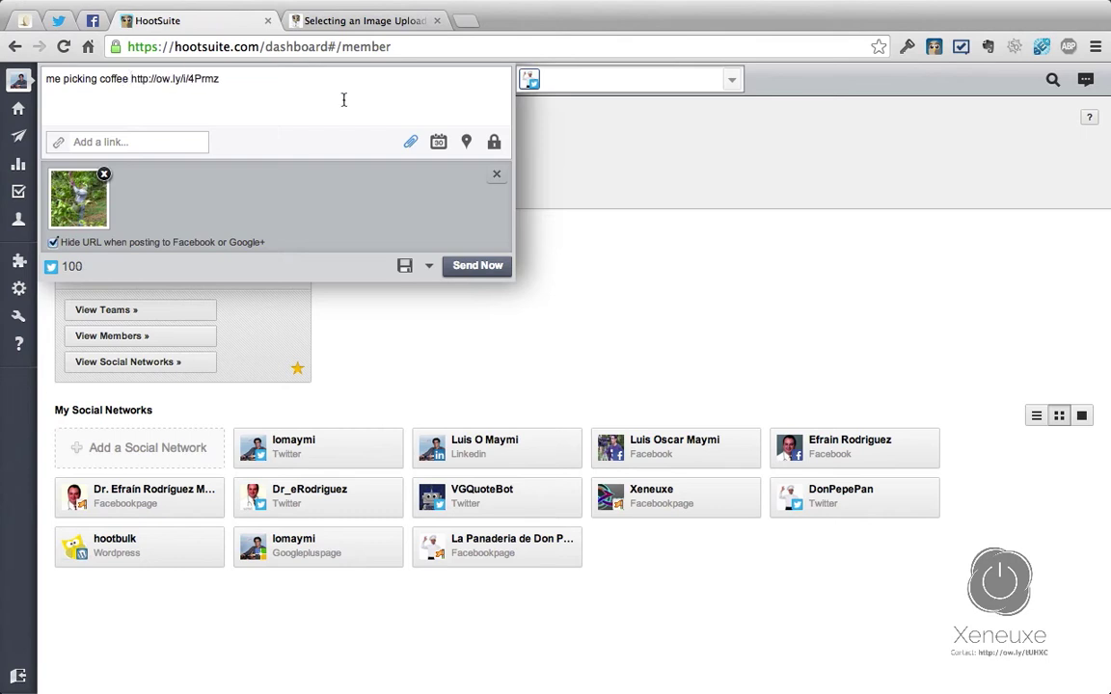
left_click(440, 143)
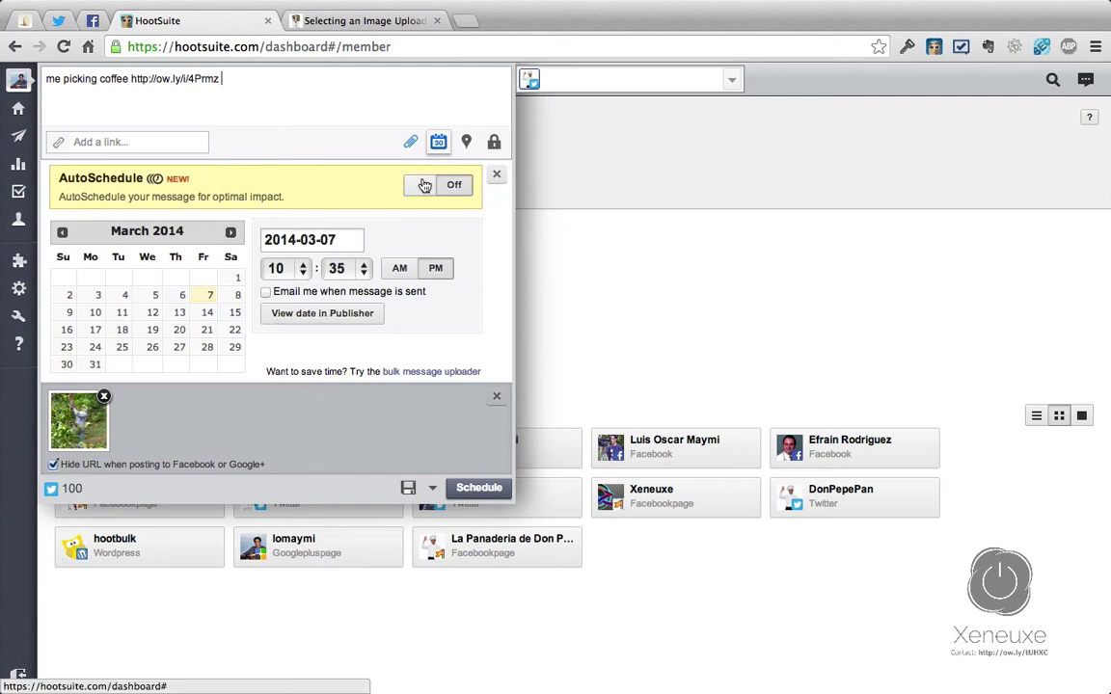
left_click(438, 143)
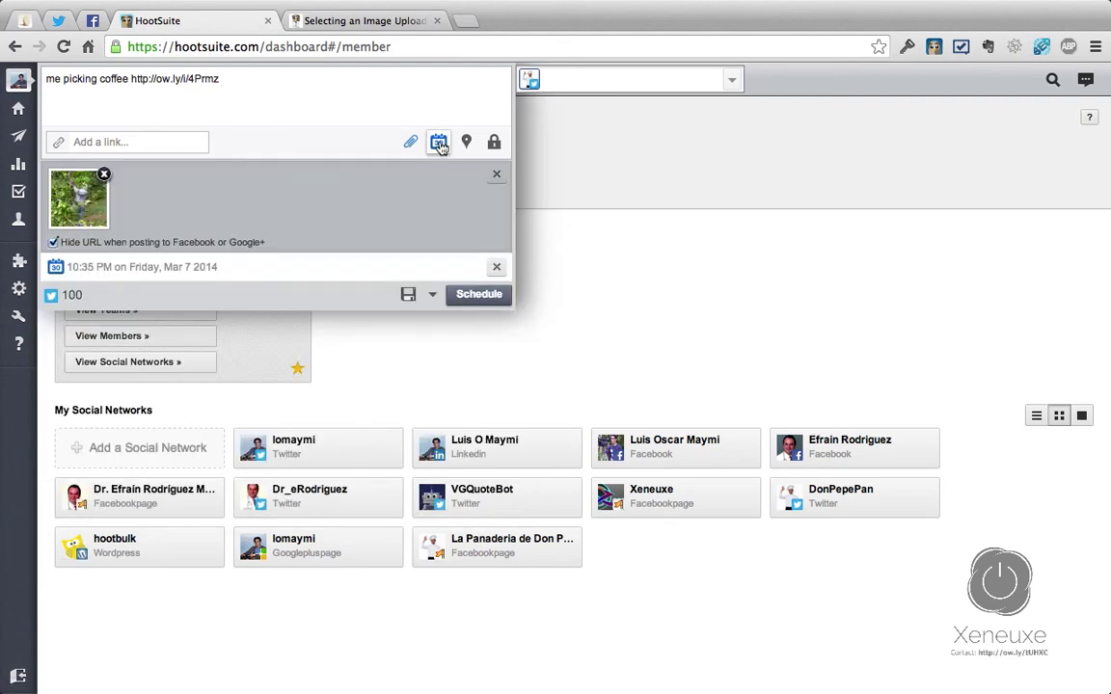
left_click(496, 266)
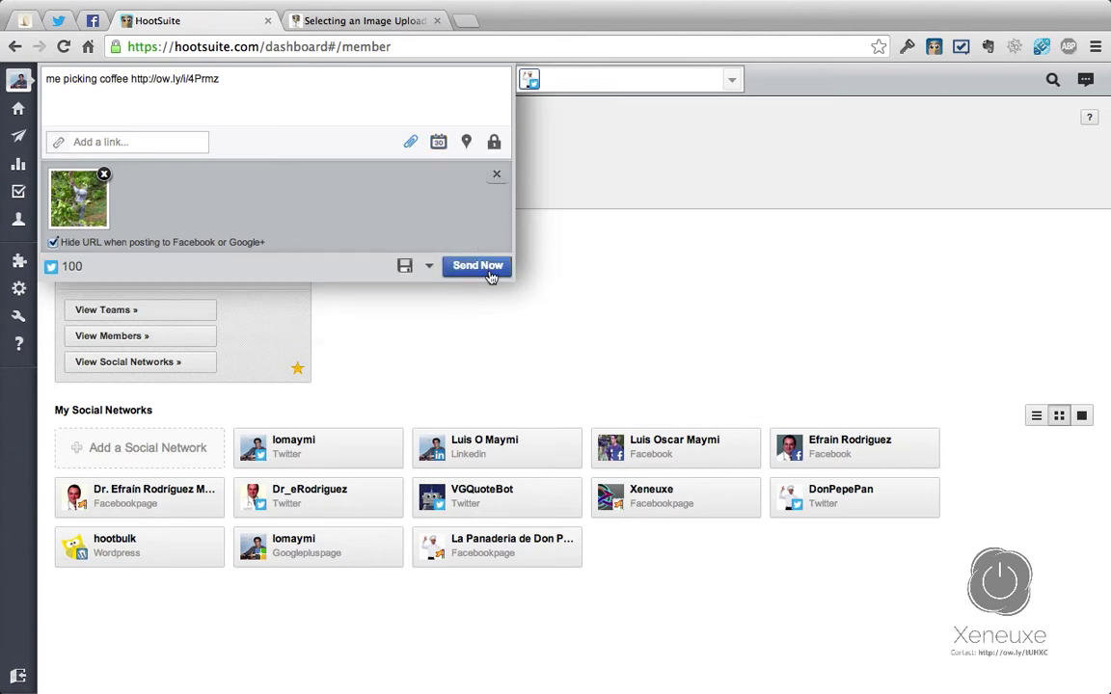
left_click(491, 277)
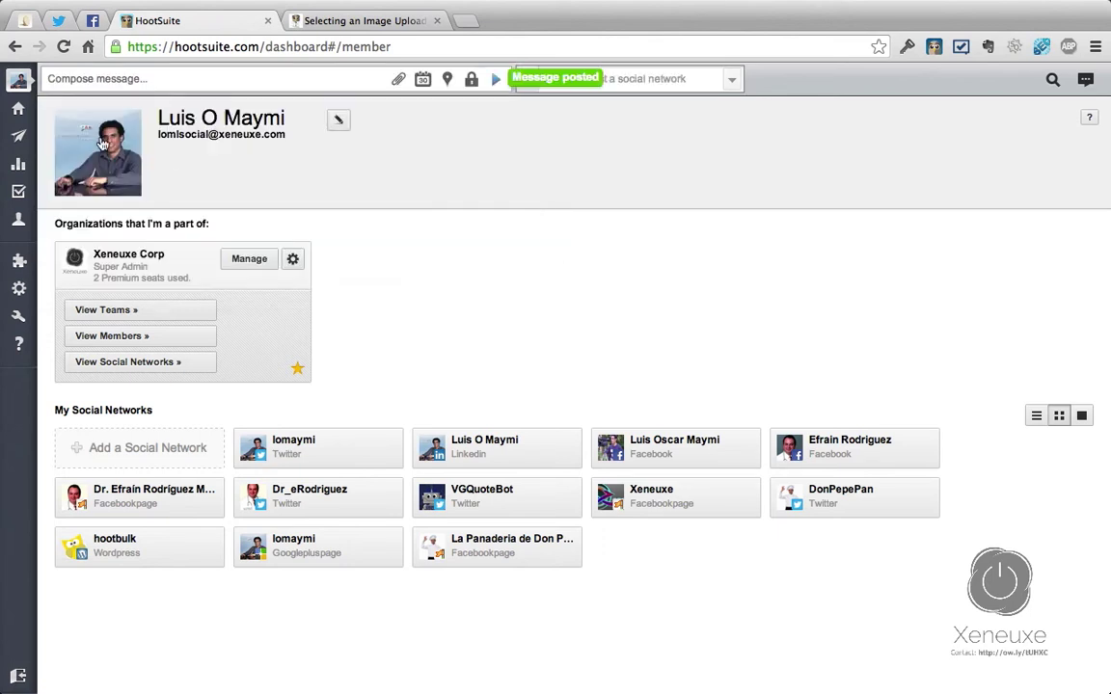
- Return to the streams dashboard and refresh it to show 'me picking coffee' in Sent Tweets
left_click(15, 114)
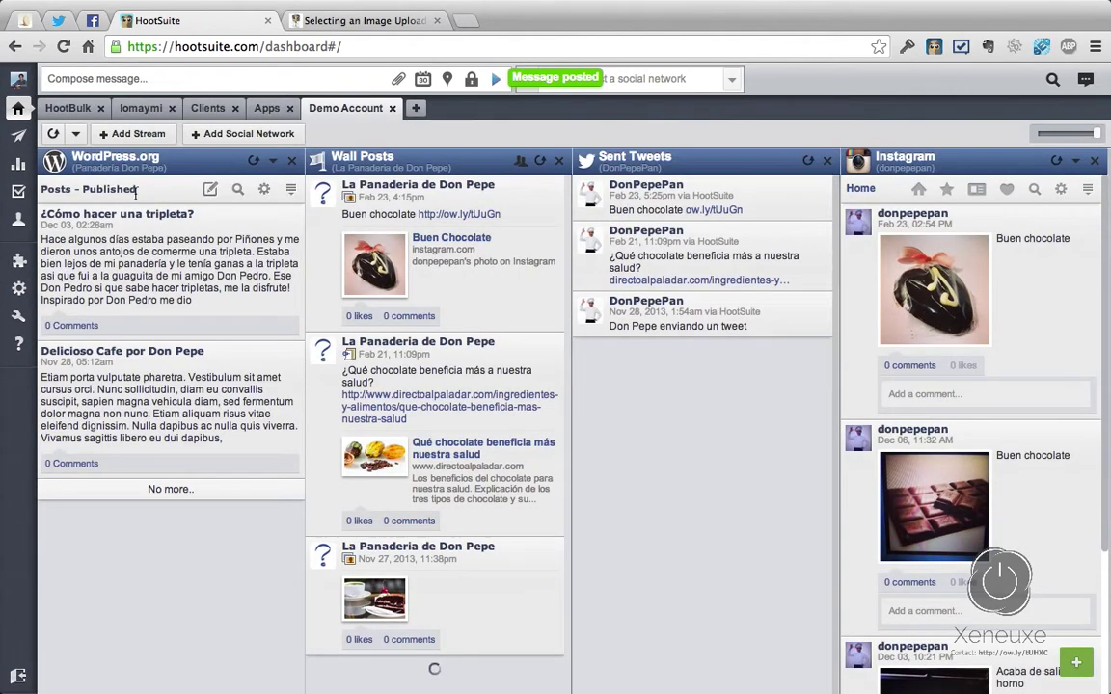
left_click(53, 133)
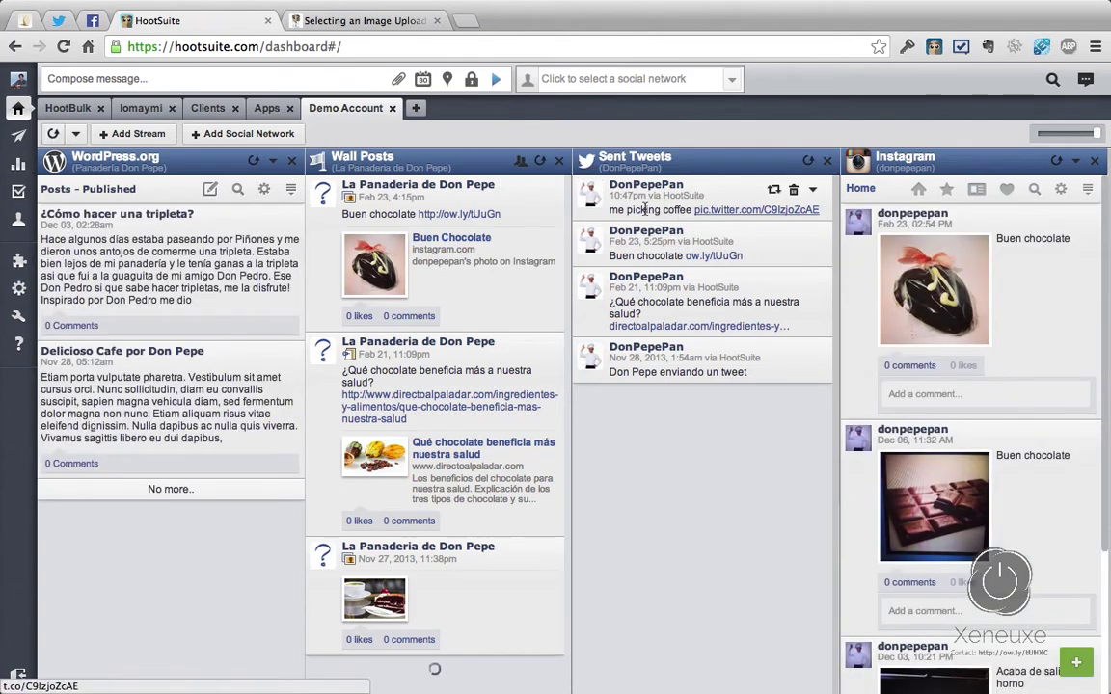
- Reload the bakery's Twitter profile and scroll to the coffee photo tweet, then return to HootSuite
left_click(59, 21)
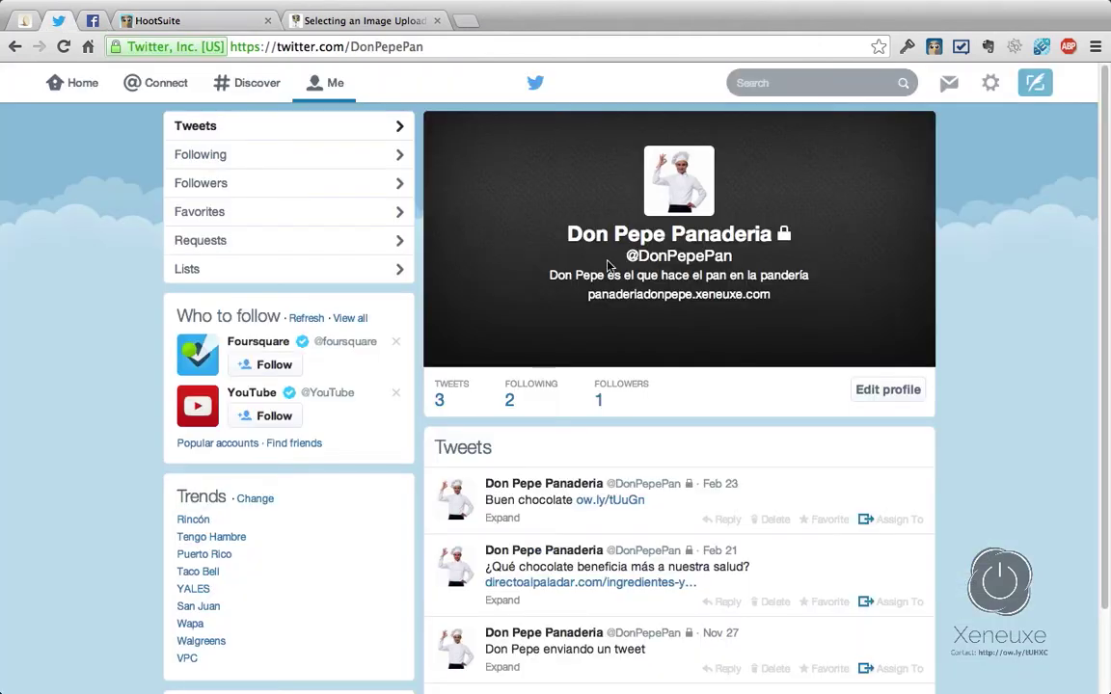
left_click(63, 46)
scroll(1038, 342, "down", 3)
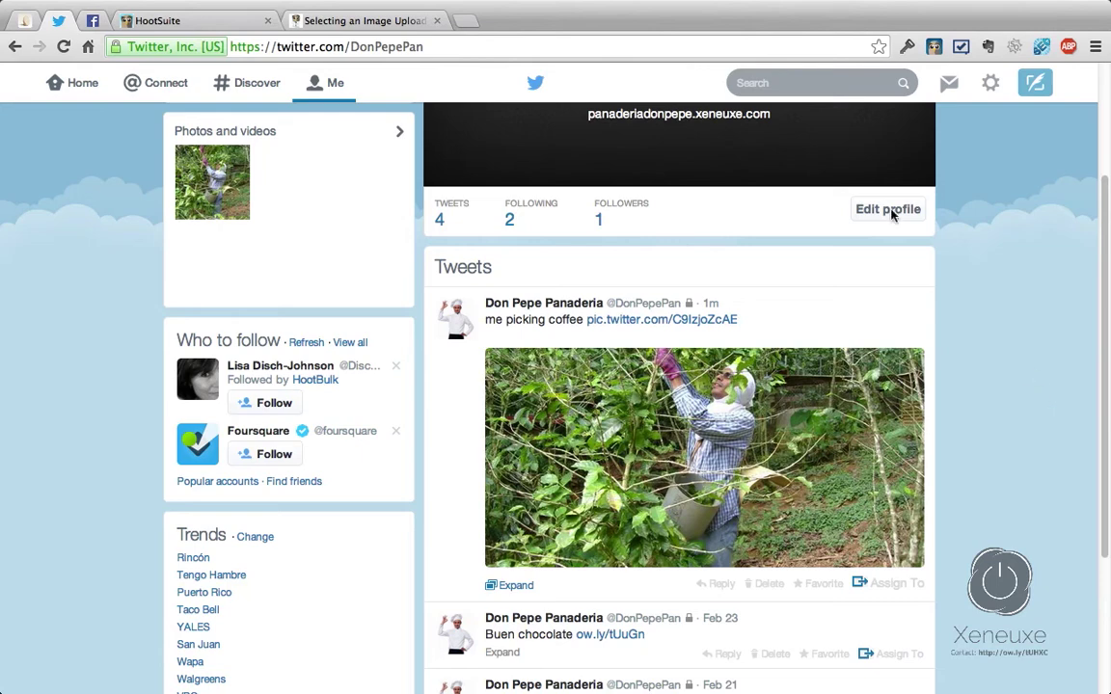
left_click(198, 26)
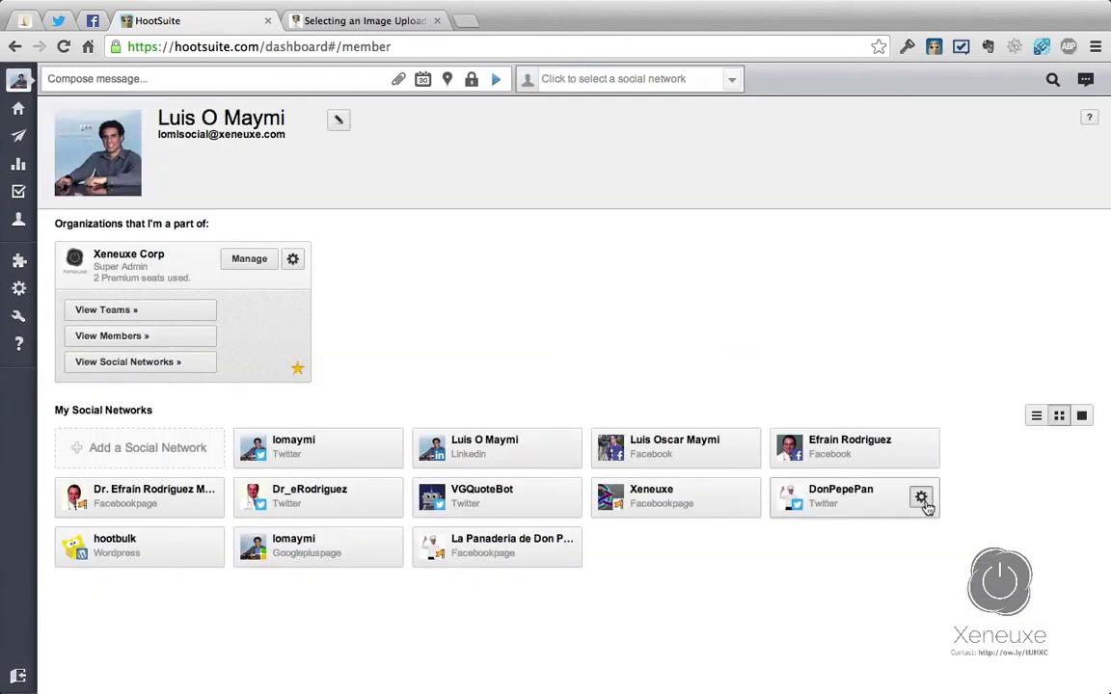
- Change DonPepePan's image upload service from pic.twitter.com to ow.ly and start a new message
left_click(921, 497)
left_click(948, 530)
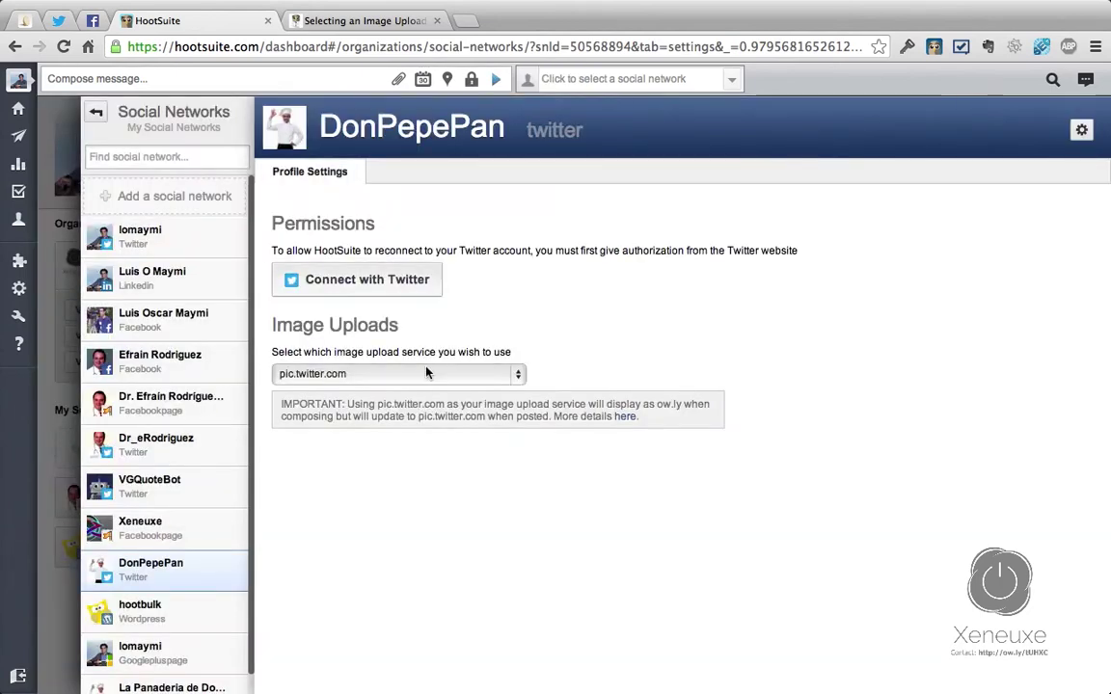
left_click(426, 374)
left_click(397, 361)
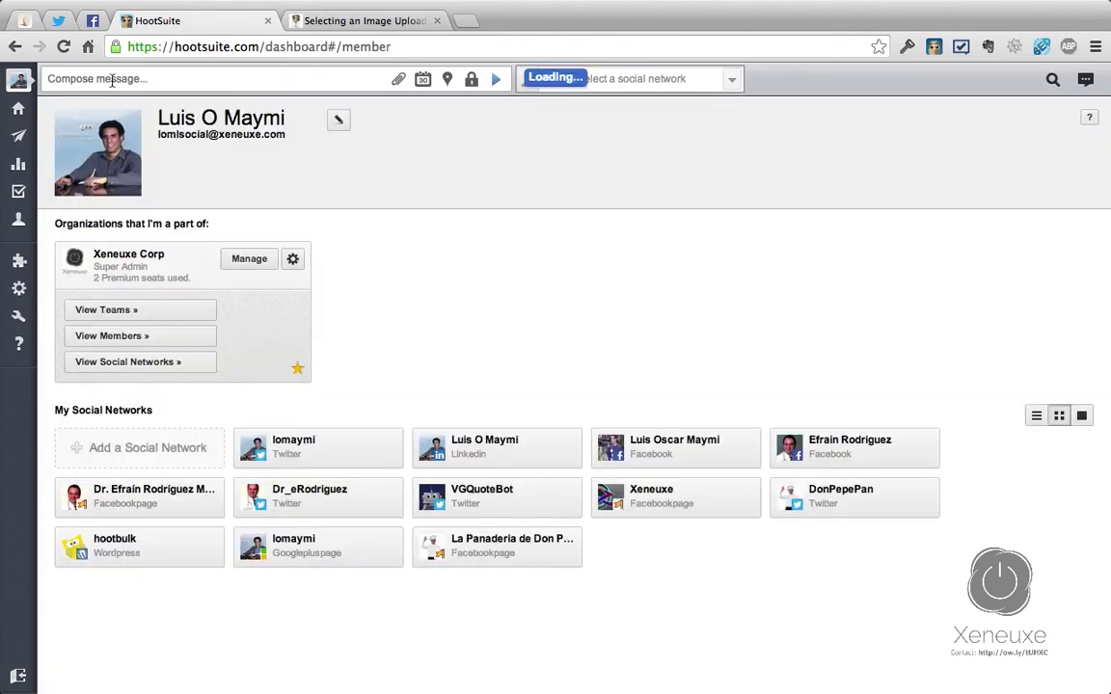
left_click(108, 80)
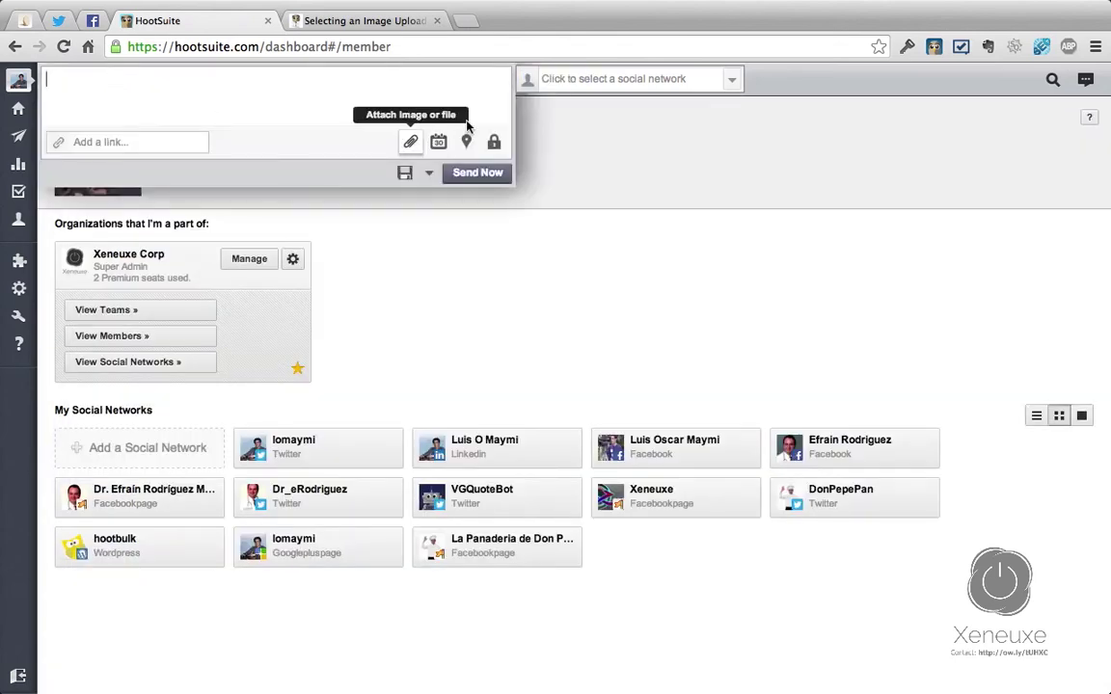
left_click(558, 79)
left_click(565, 108)
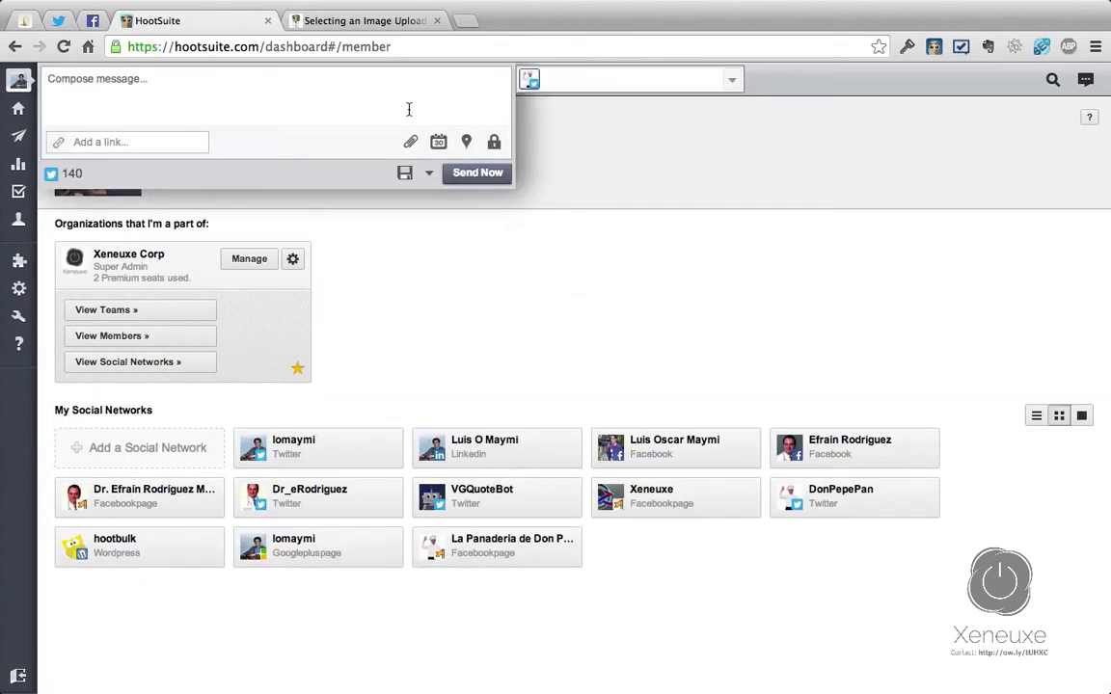
left_click(409, 144)
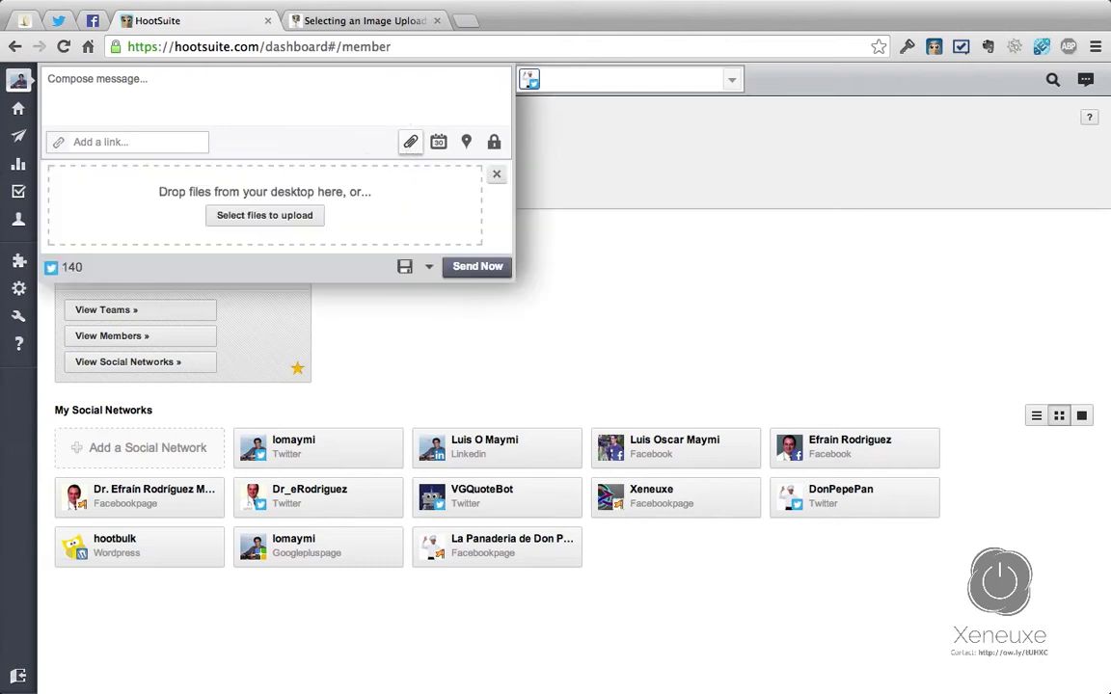
left_click(278, 227)
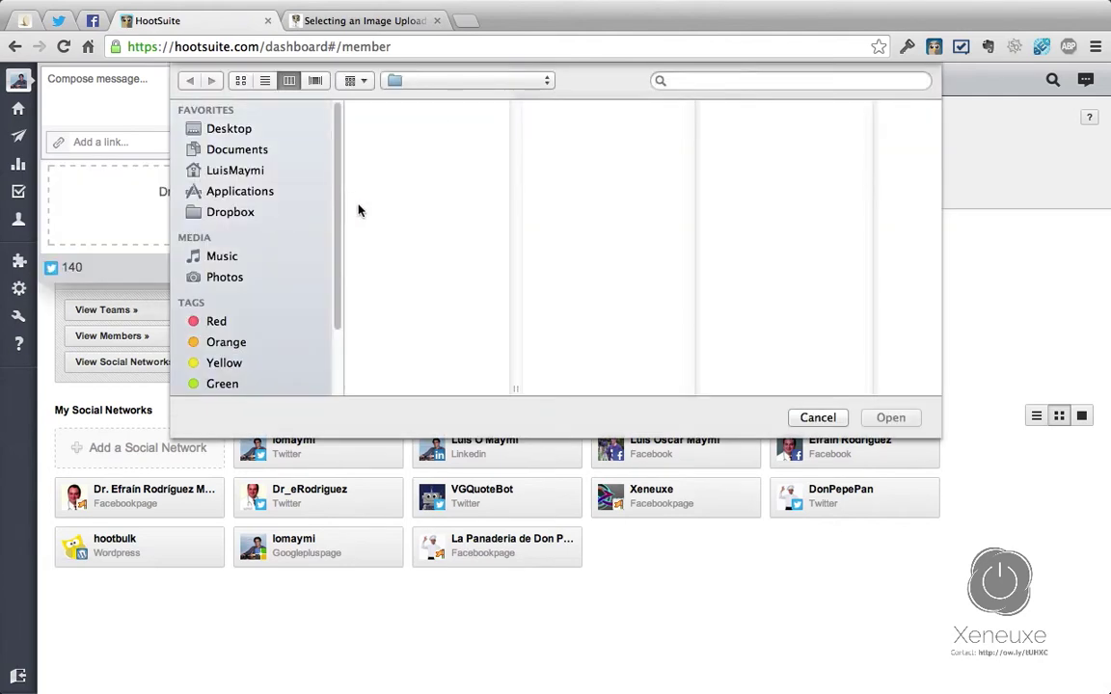
left_click(407, 110)
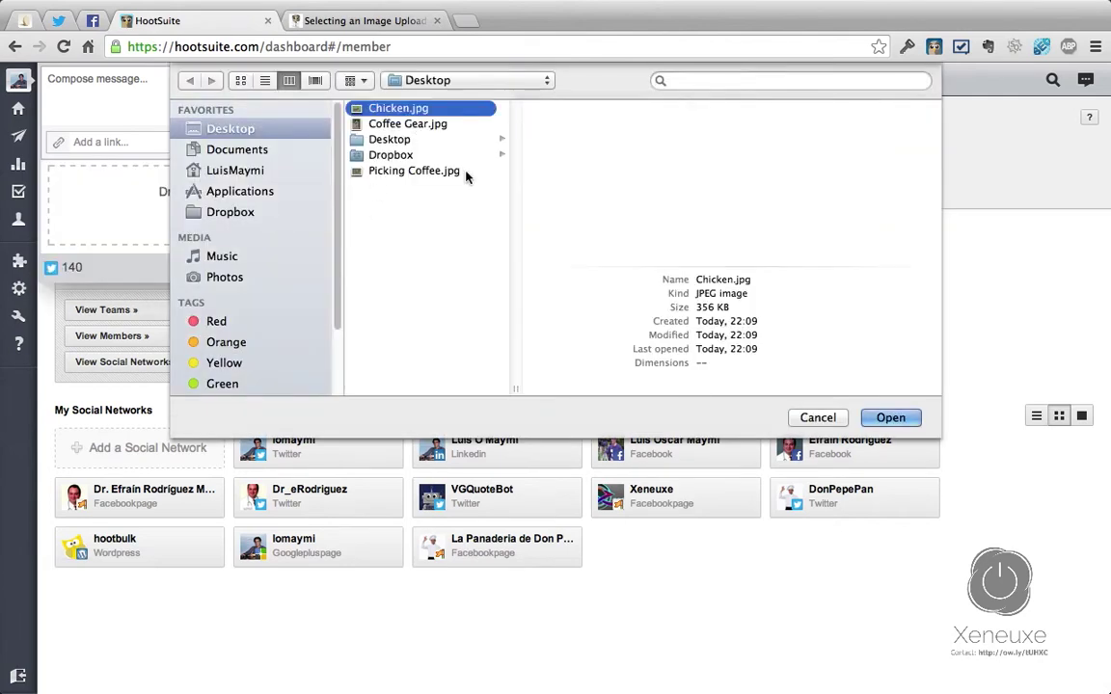
key("space")
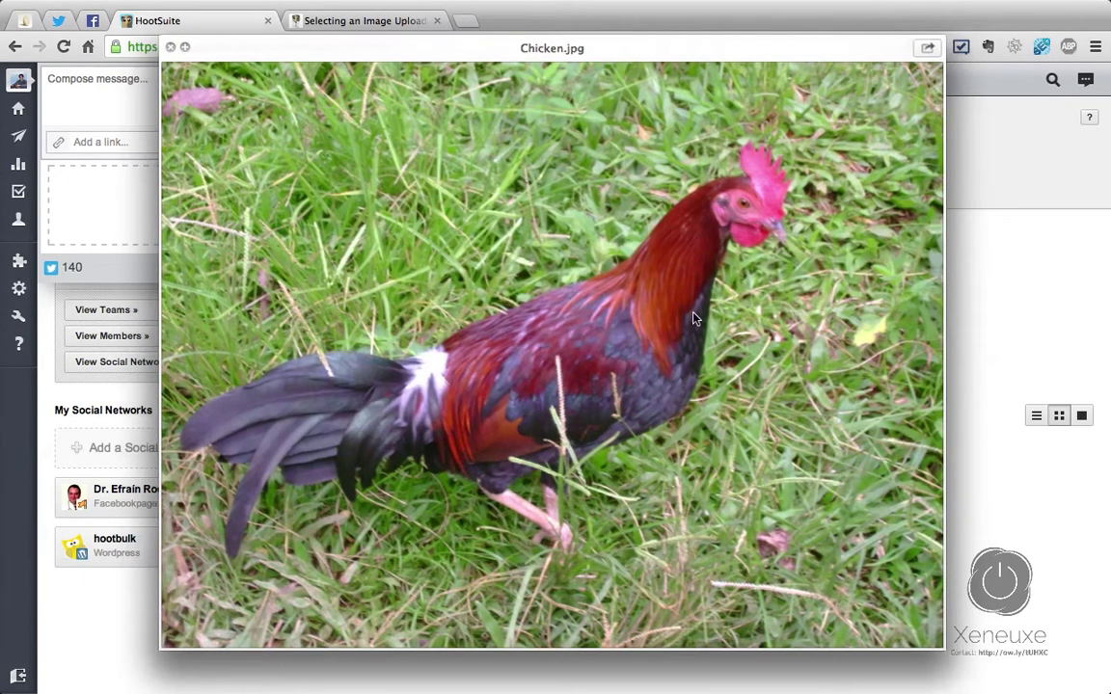
key("space")
left_click(892, 417)
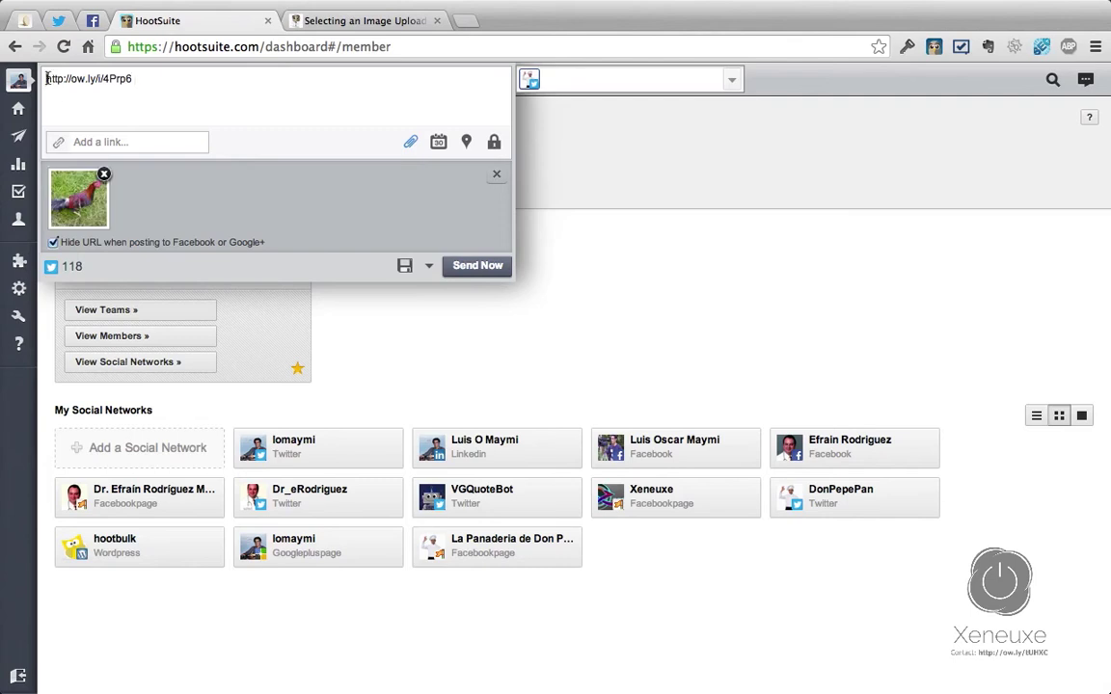
type("This is a ch")
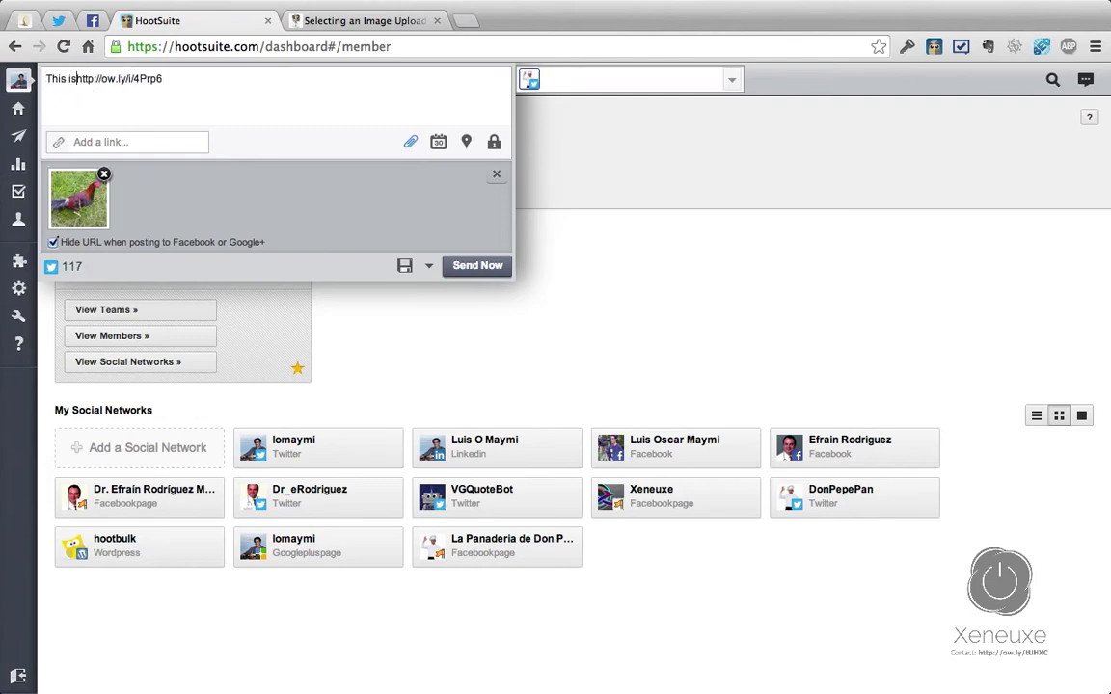
type("icken")
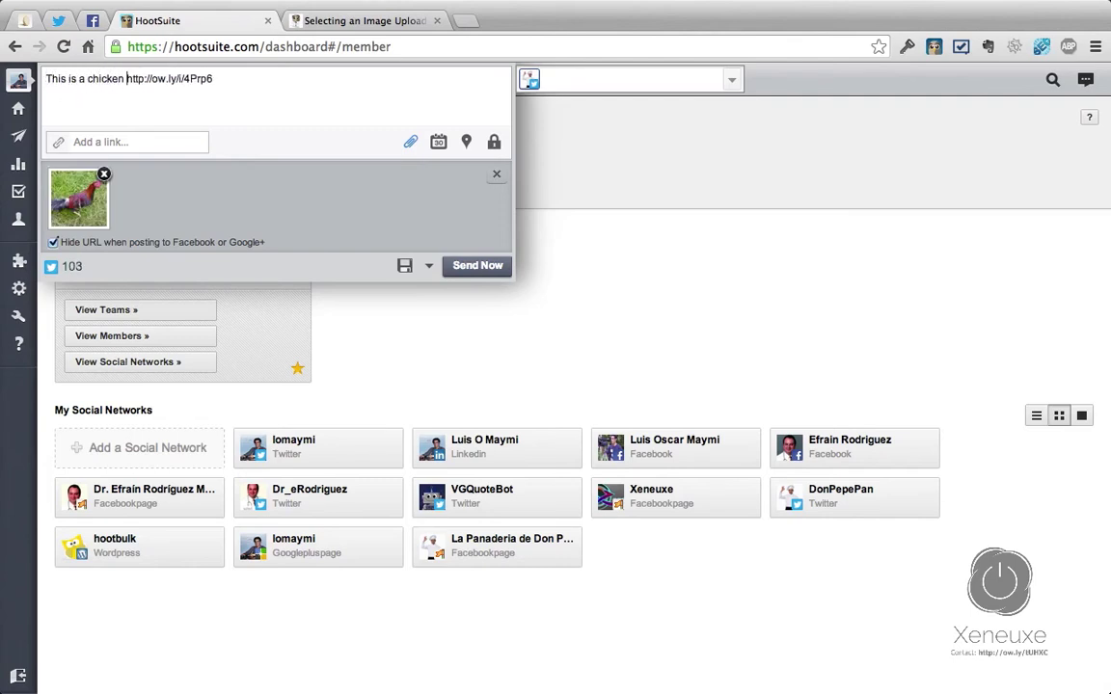
left_click(467, 269)
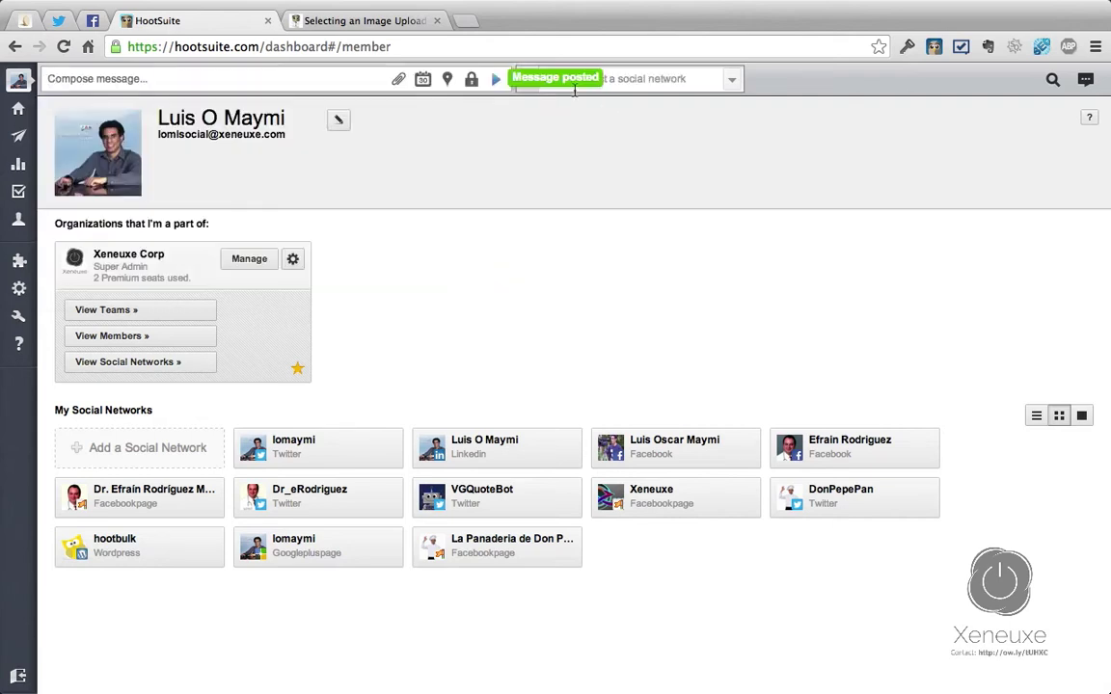
- Open the Demo Account streams dashboard and refresh all streams to list the chicken tweet
left_click(20, 109)
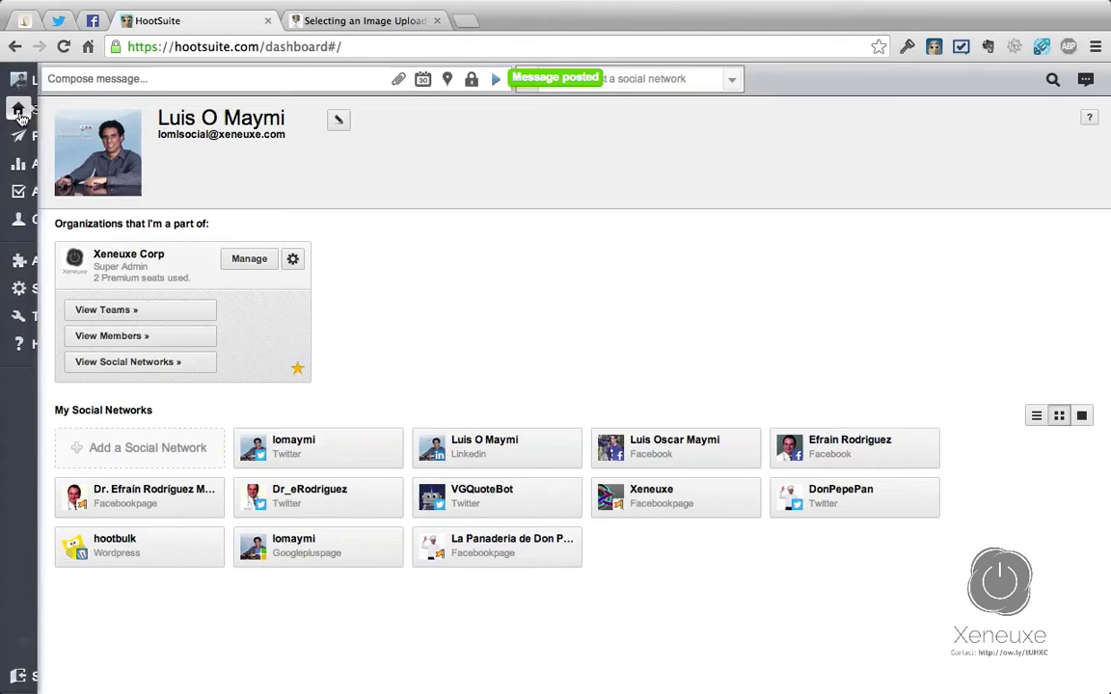
left_click(36, 118)
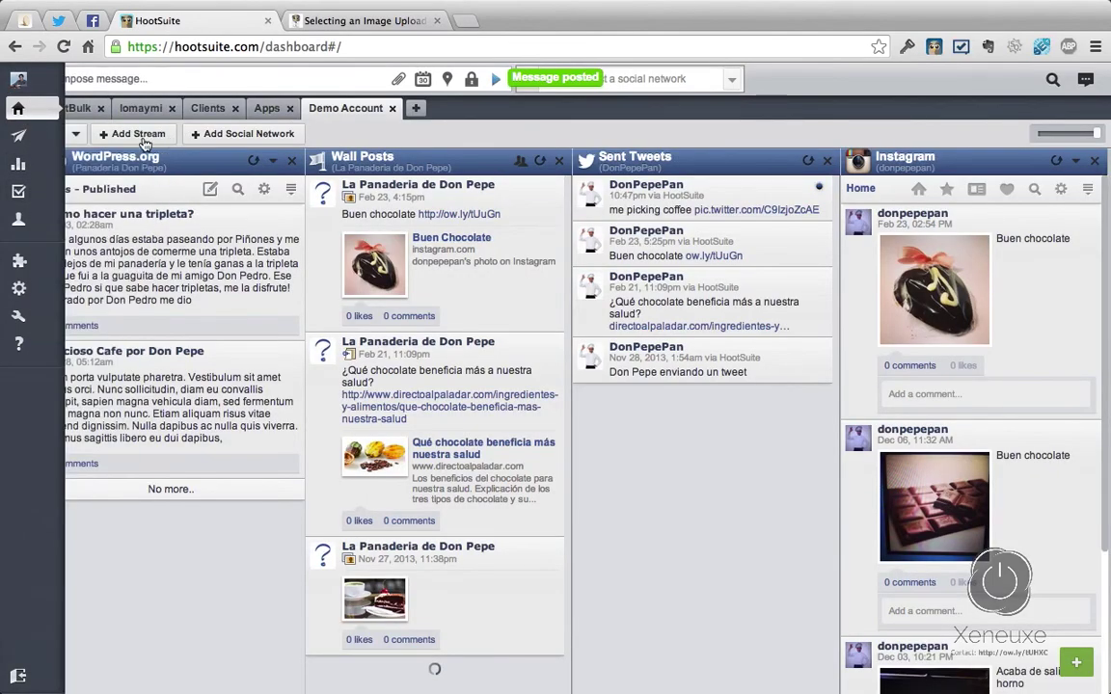
left_click(56, 136)
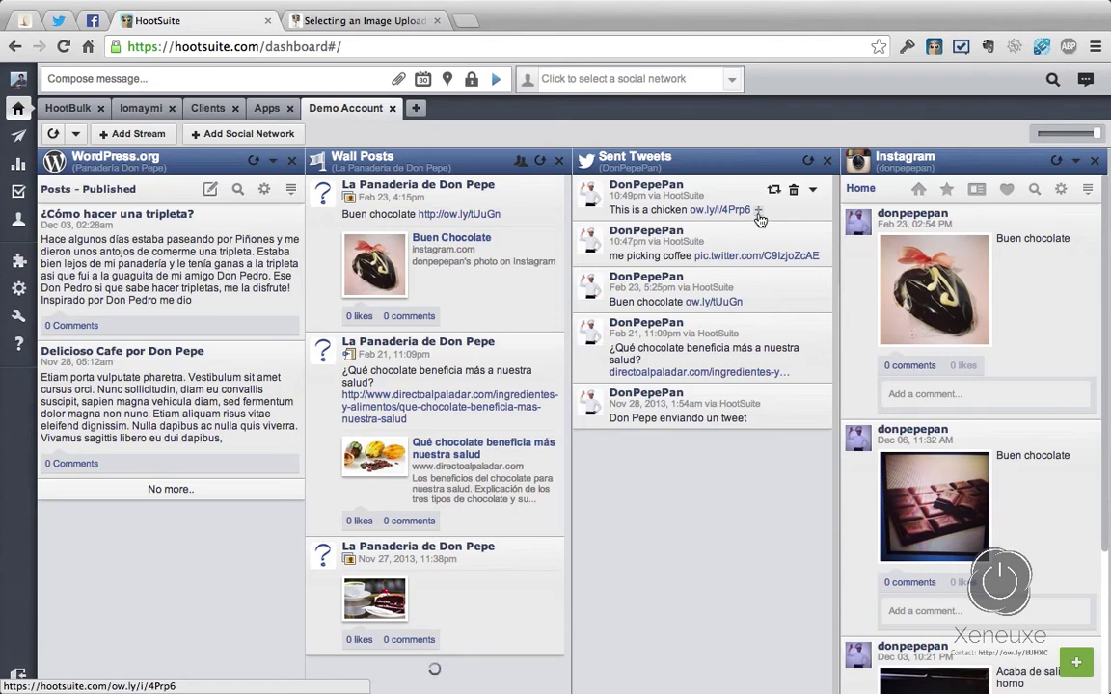
mouse_move(759, 219)
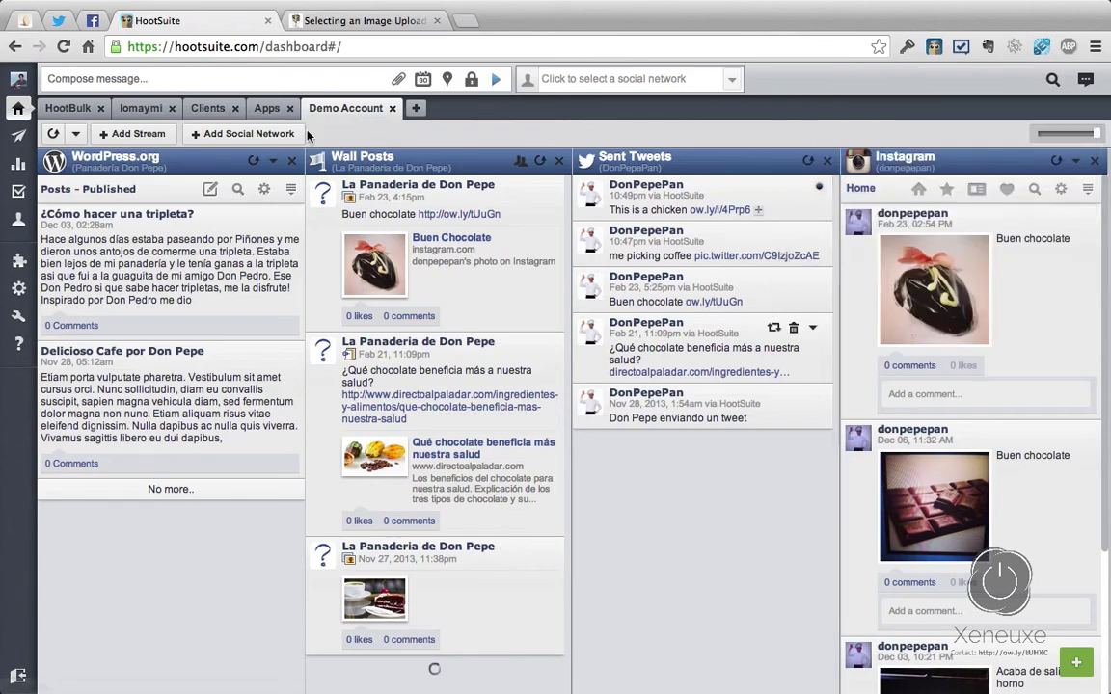
left_click(57, 20)
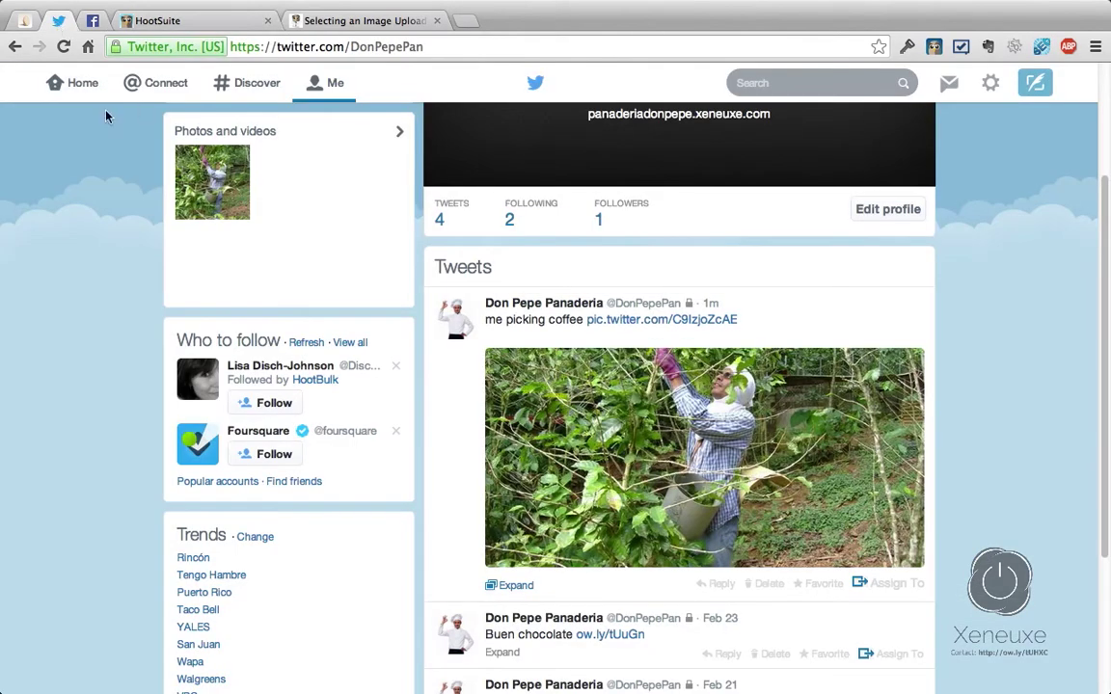
- Reload the Twitter profile, show the rooster photo under 'This is a chicken', and scroll through tweets
left_click(64, 48)
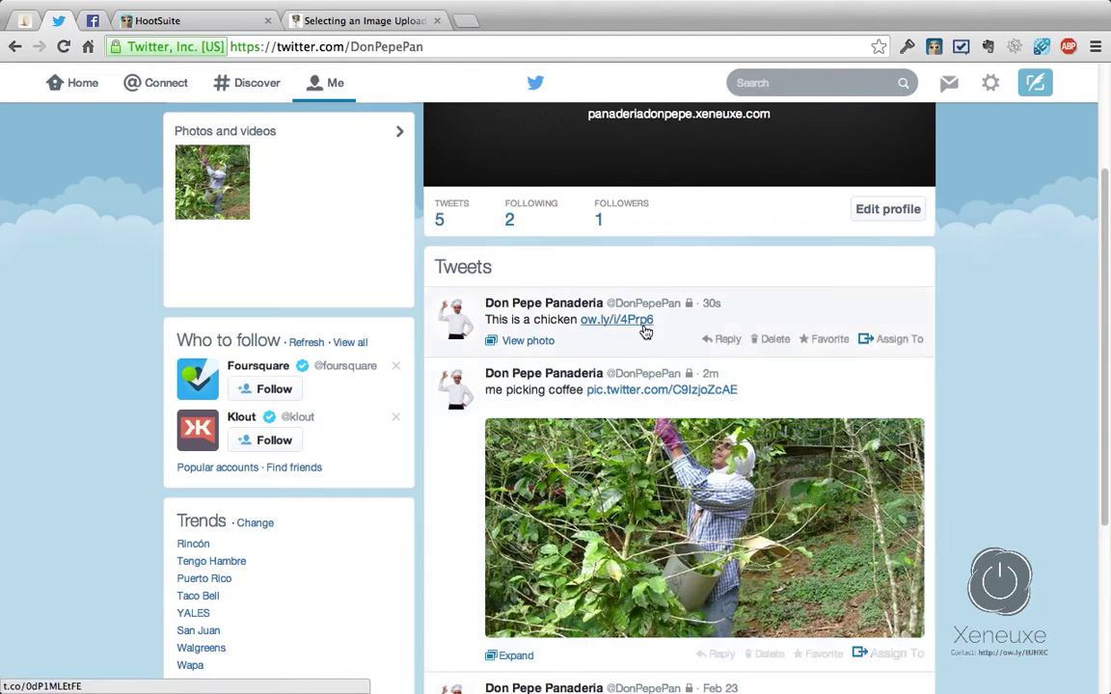
left_click(546, 343)
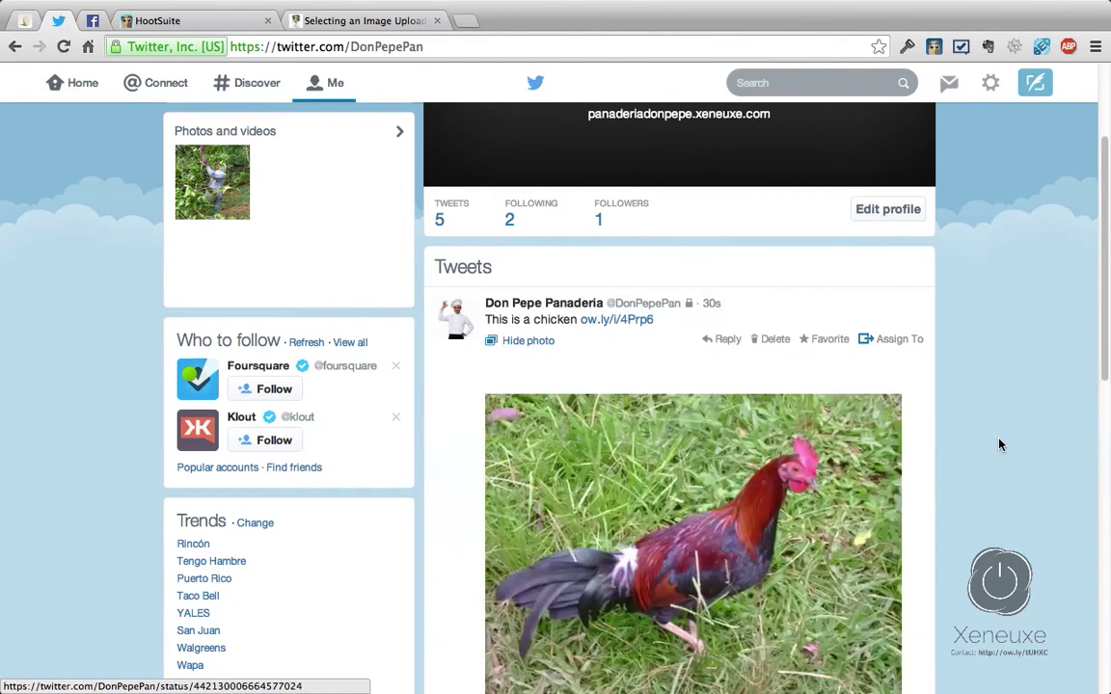
scroll(1000, 444, "down", 5)
scroll(1000, 445, "up", 2)
scroll(1000, 445, "up", 1)
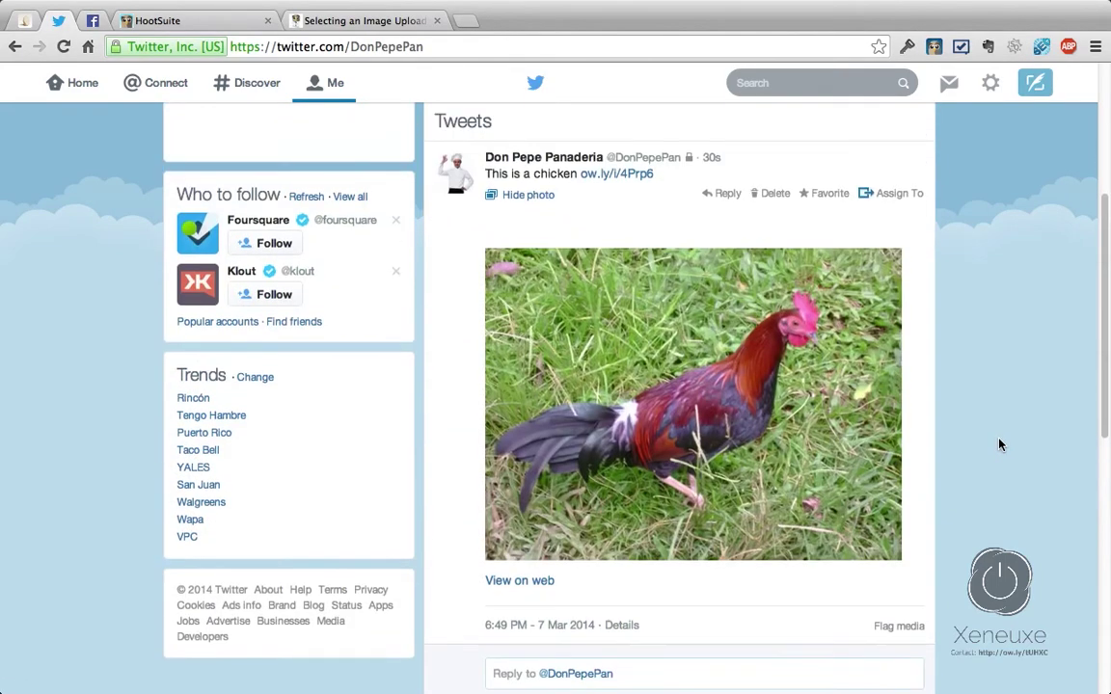
scroll(983, 436, "down", 8)
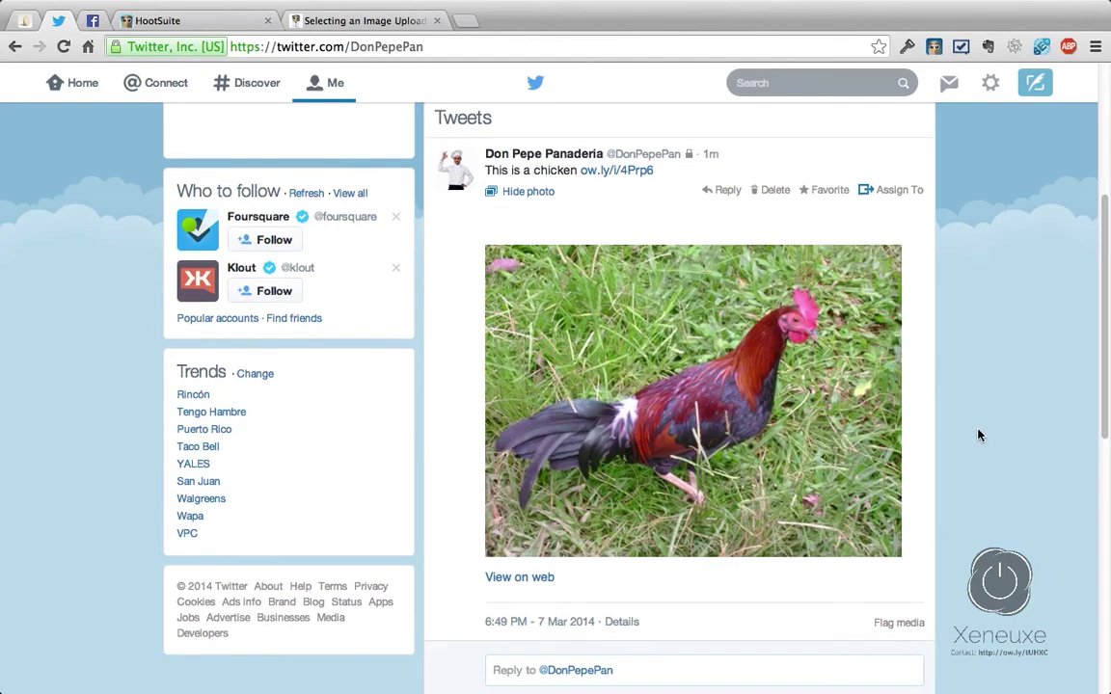
scroll(979, 436, "up", 1)
scroll(979, 436, "down", 1)
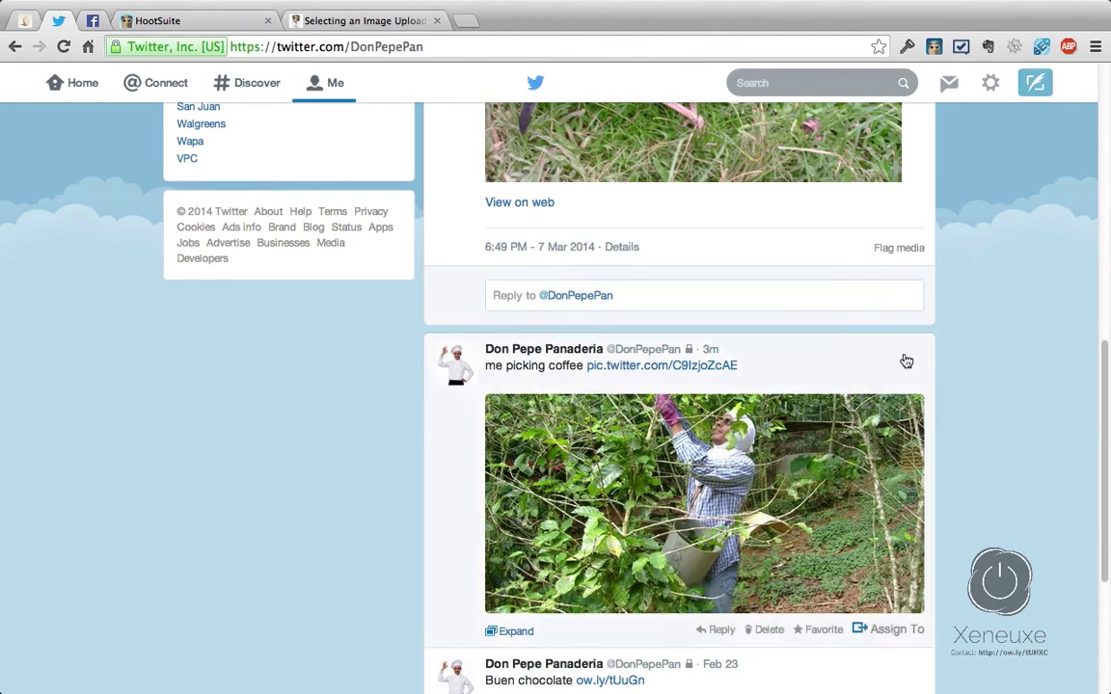
scroll(897, 374, "up", 10)
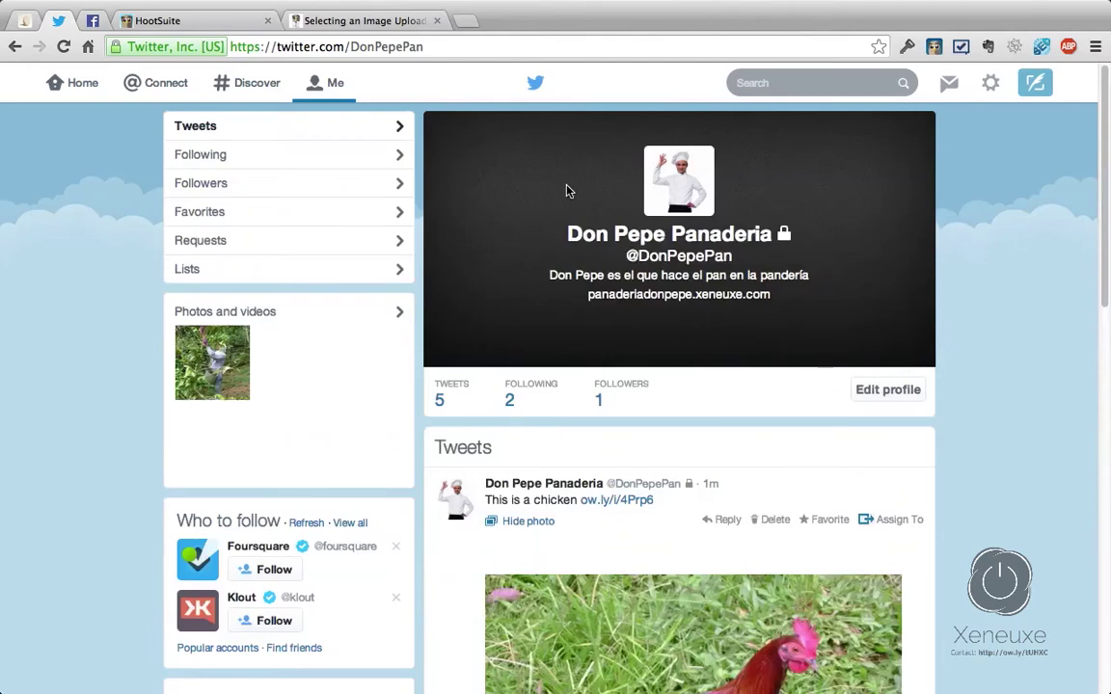
- Return to the HootSuite dashboard, with 'This is a chicken' topping Sent Tweets
left_click(147, 21)
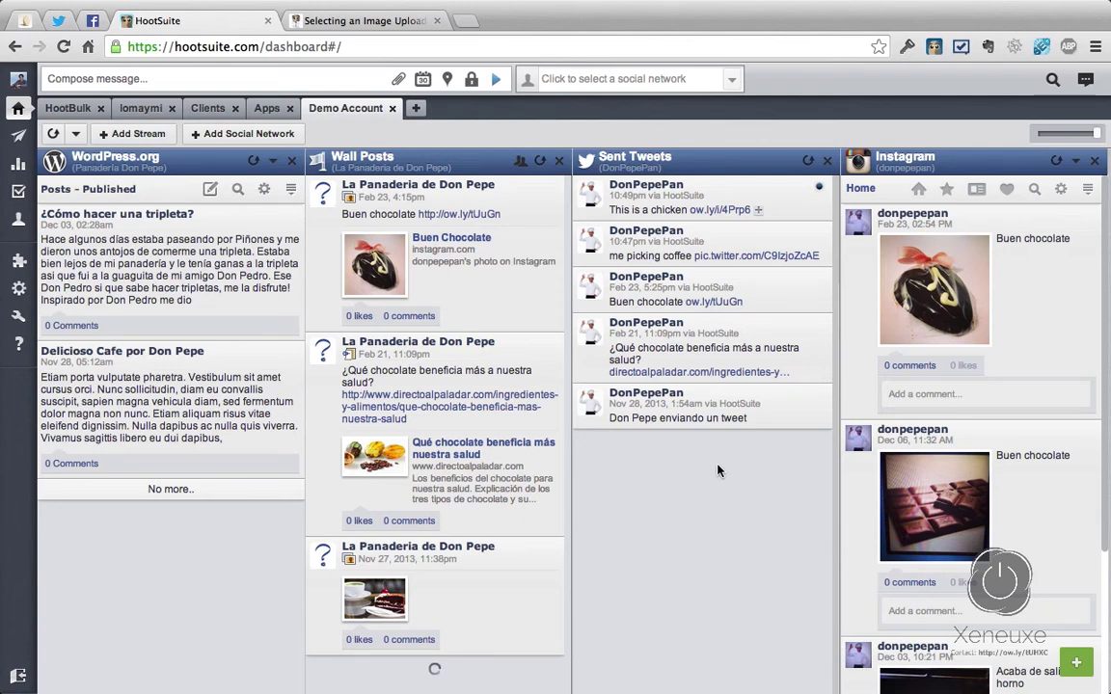
mouse_move(27, 89)
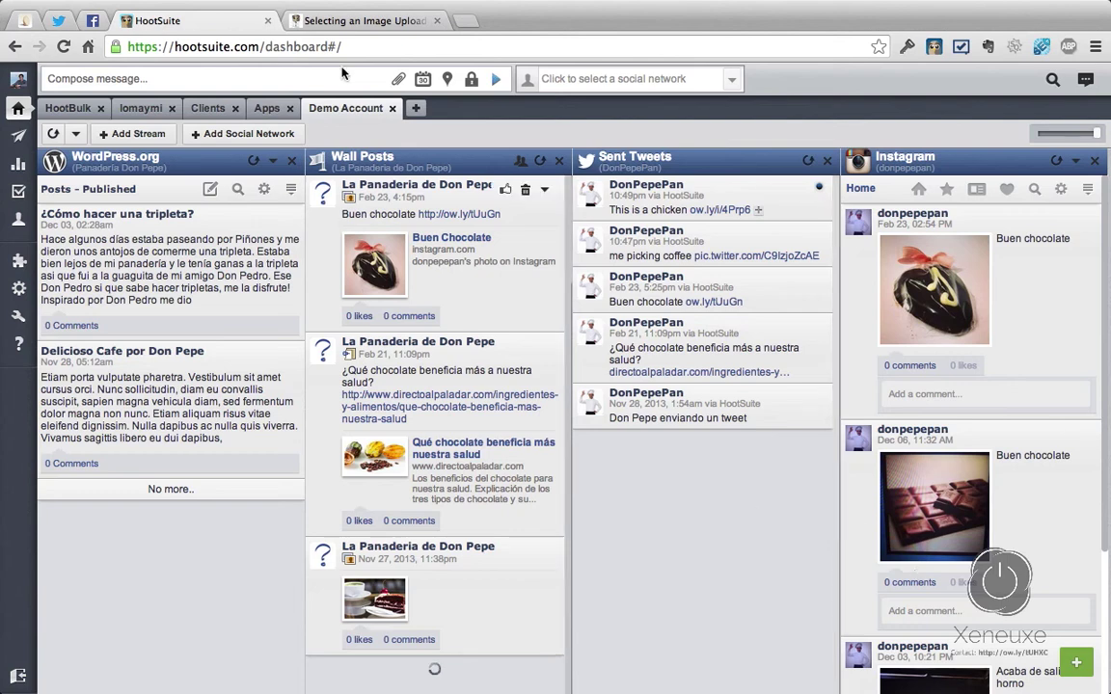
- Start a new message addressed to the La Panaderia de Don Pepe Facebook page
left_click(555, 79)
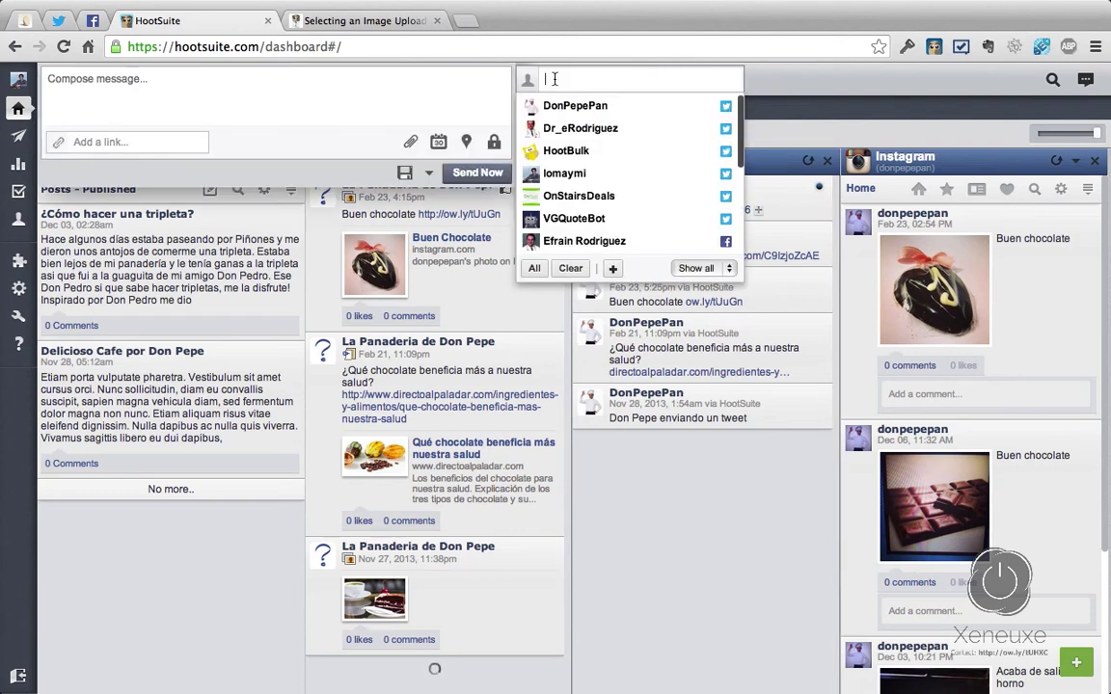
type("p")
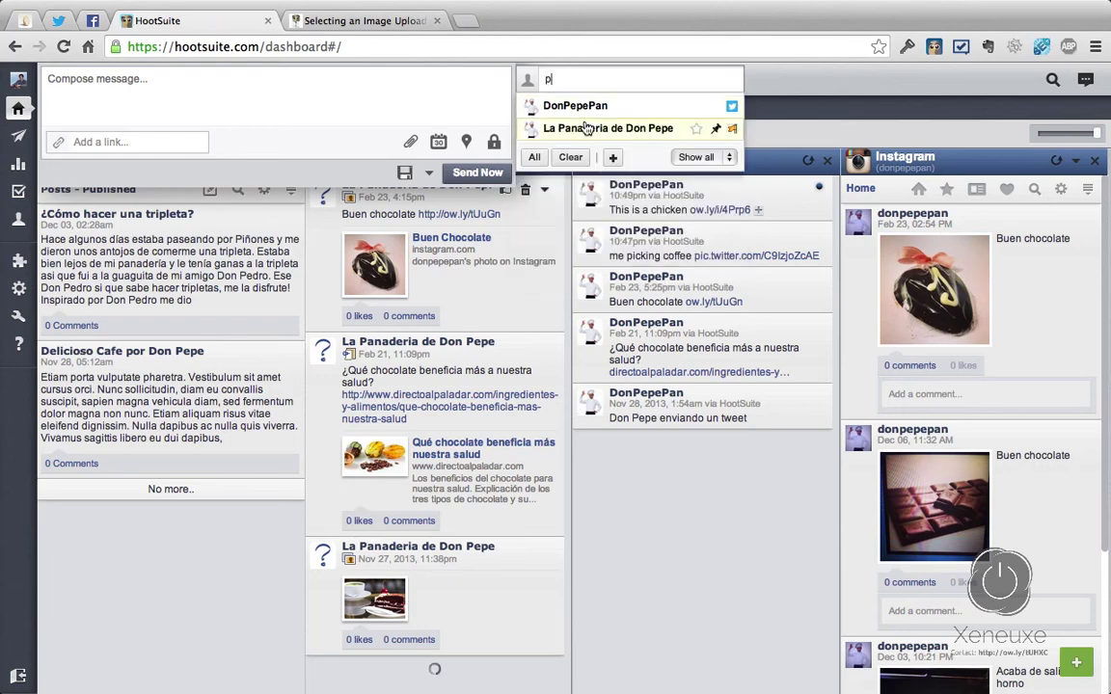
left_click(586, 128)
left_click(361, 96)
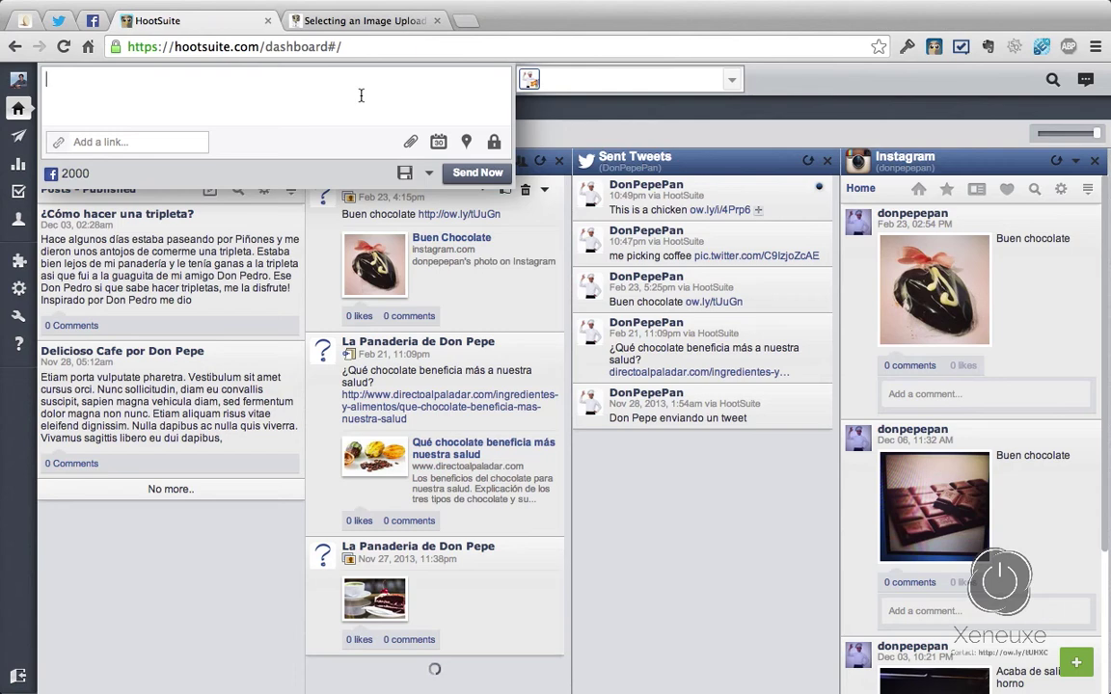
- Attach an image hosted through the DonPepePan account, opening the file chooser
left_click(411, 143)
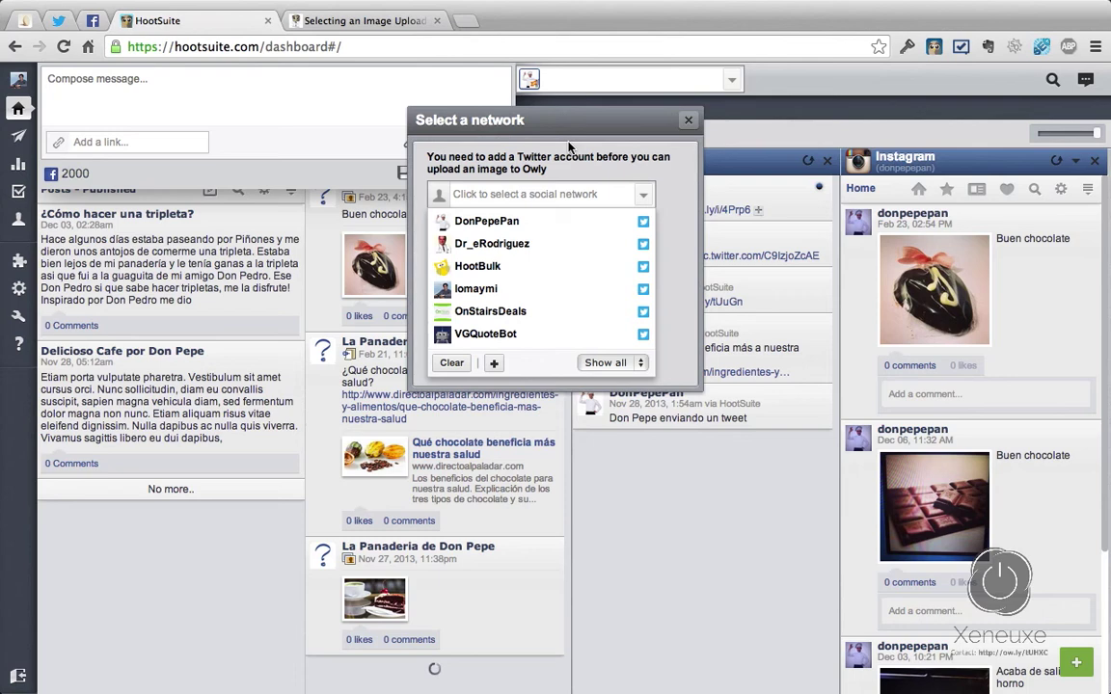
left_click(564, 196)
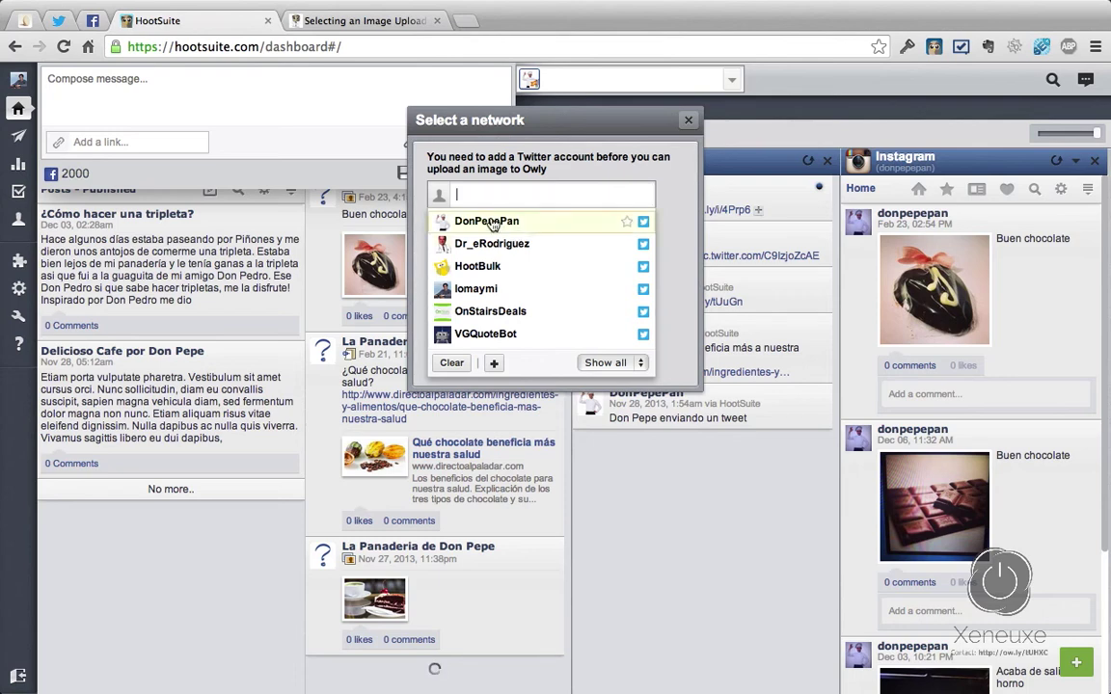
left_click(492, 224)
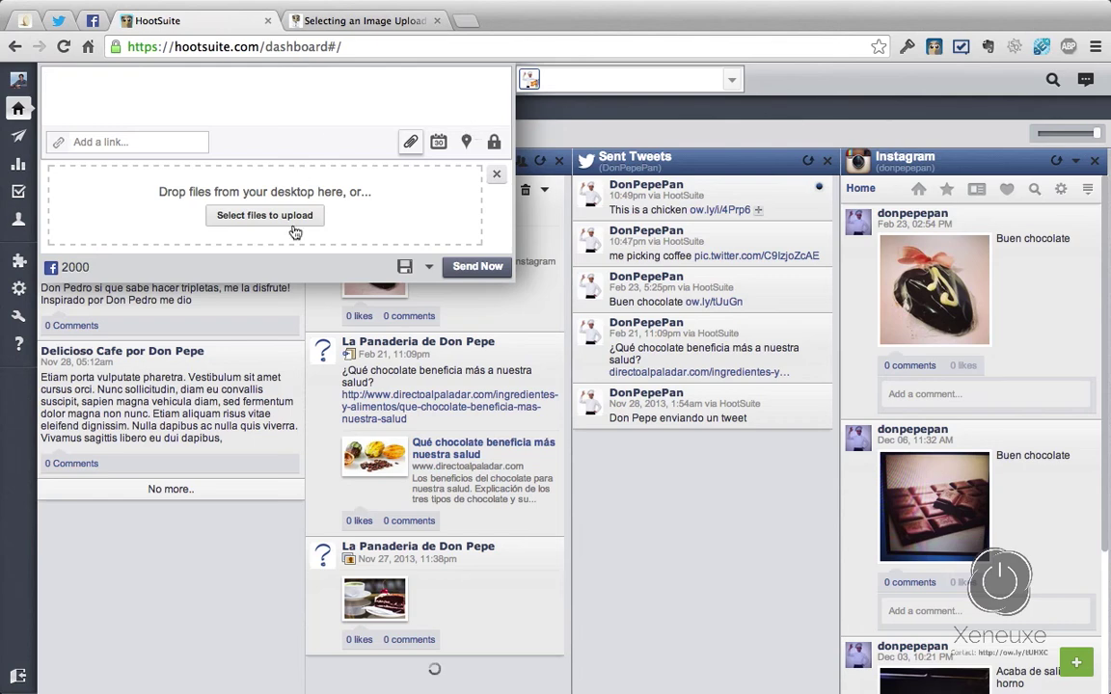
left_click(265, 218)
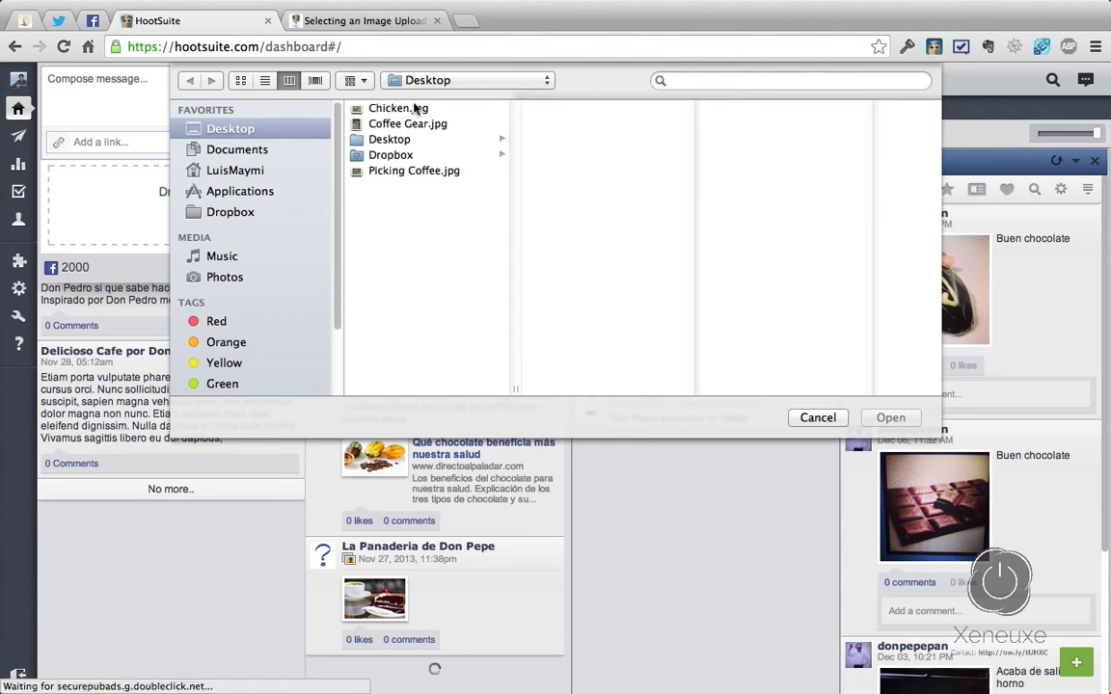
- Preview and upload Coffee Gear.jpg from the Desktop into the message
left_click(477, 124)
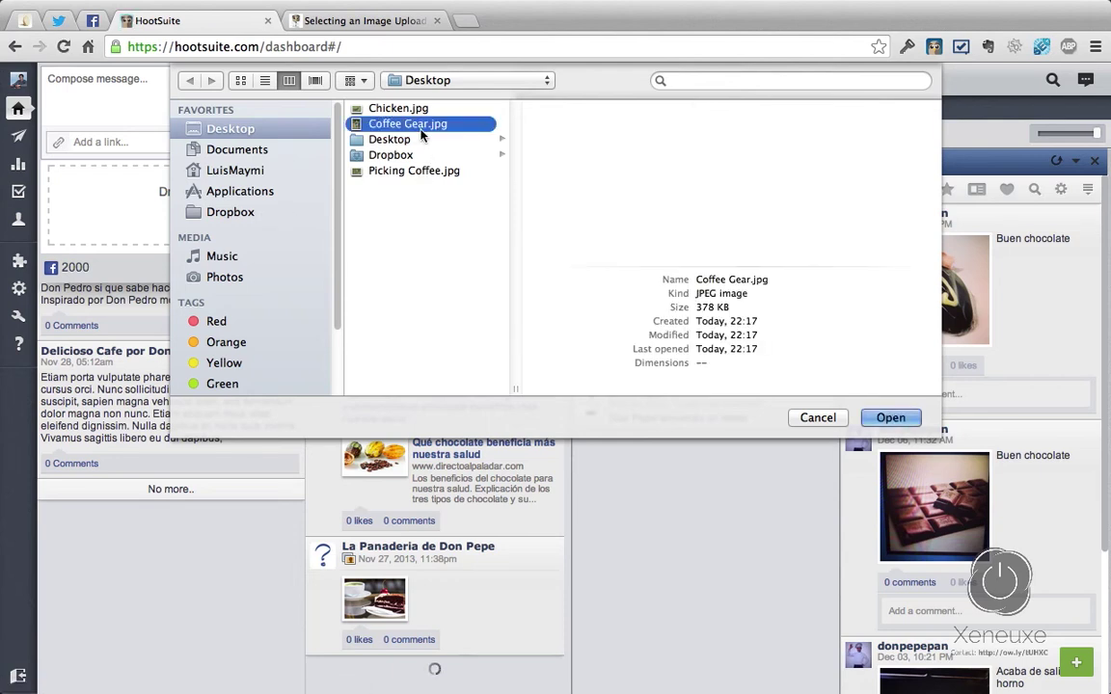
key("space")
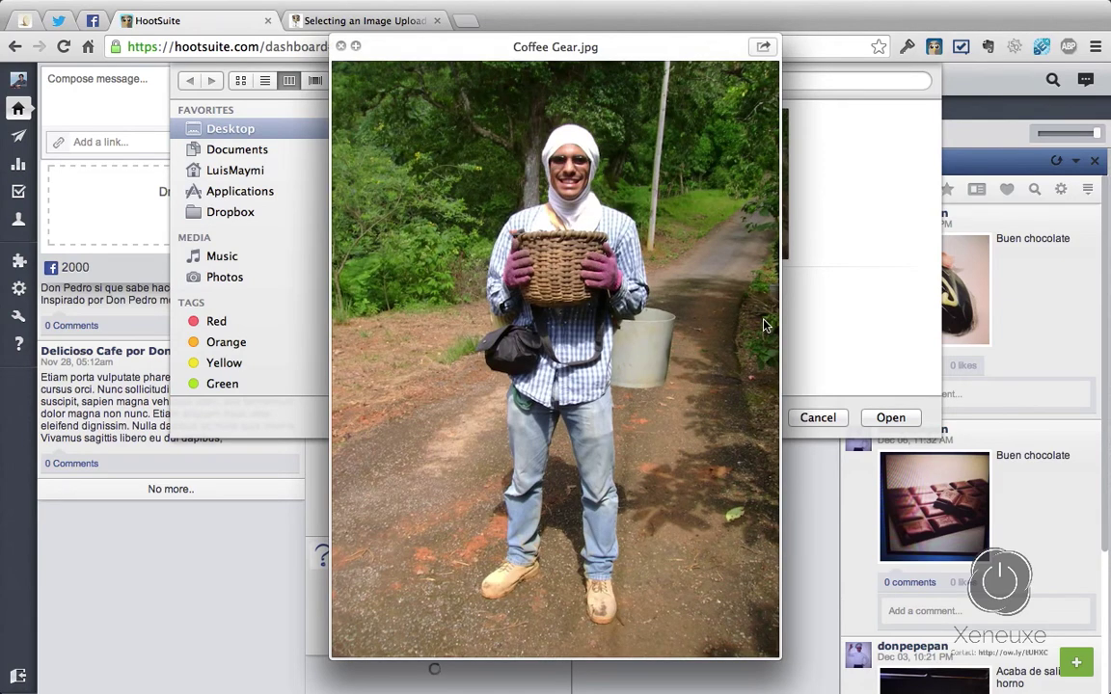
key("space")
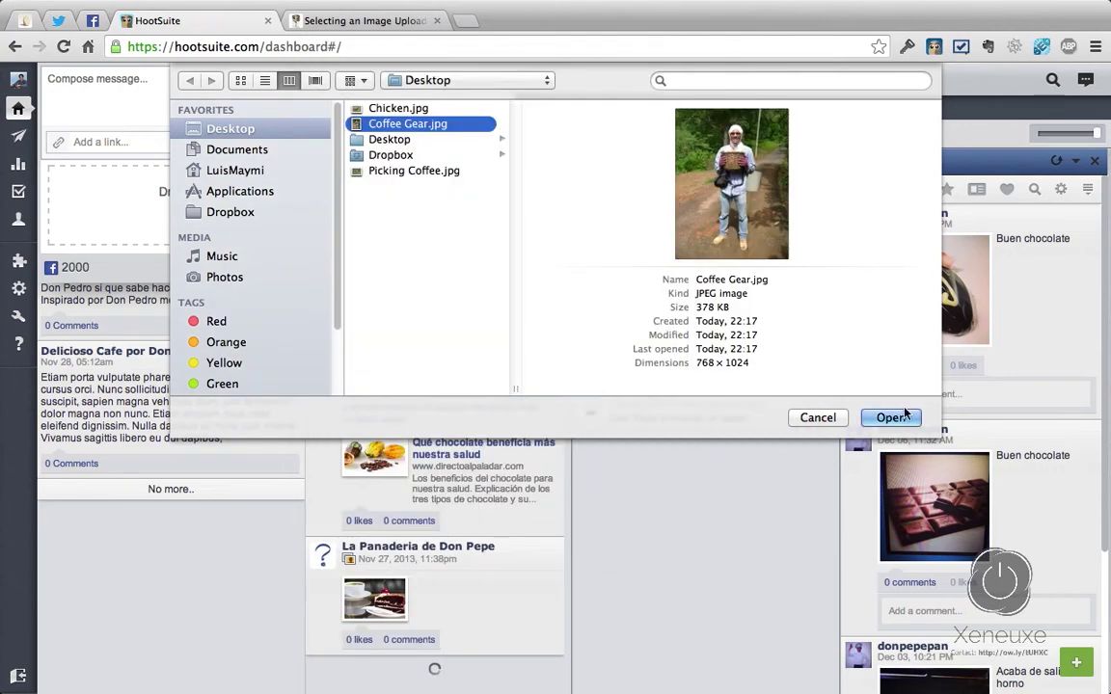
left_click(907, 419)
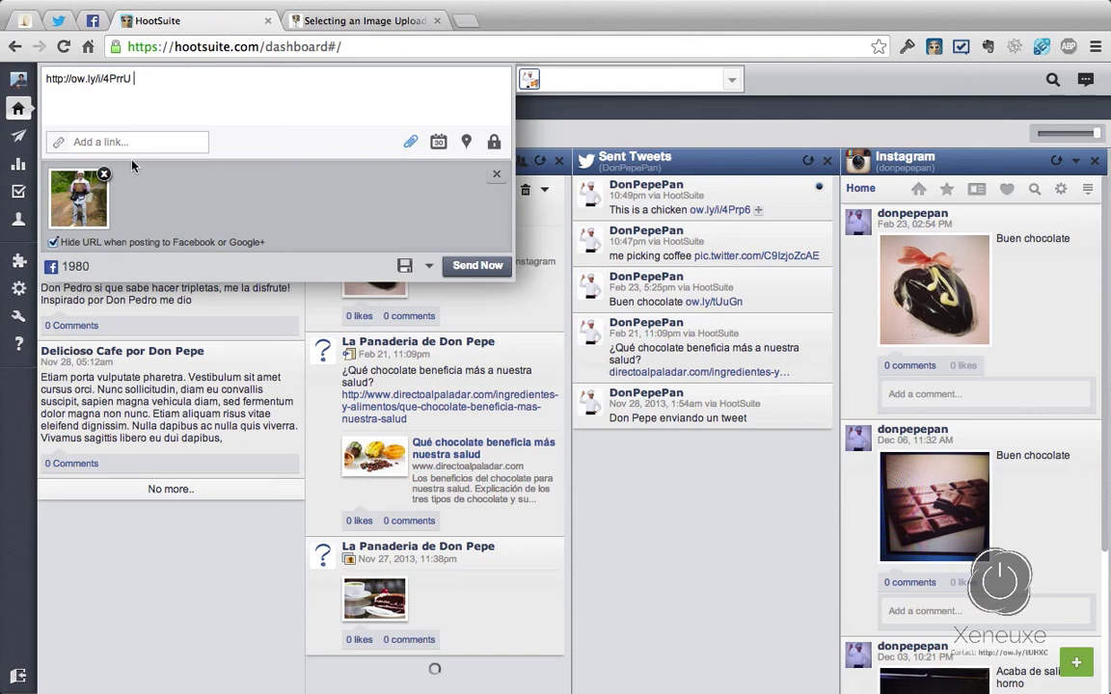
- Swap the ow.ly link for the caption 'Me with my coffee gear' and send the post now
left_click(140, 85)
left_click_drag(140, 85, 50, 76)
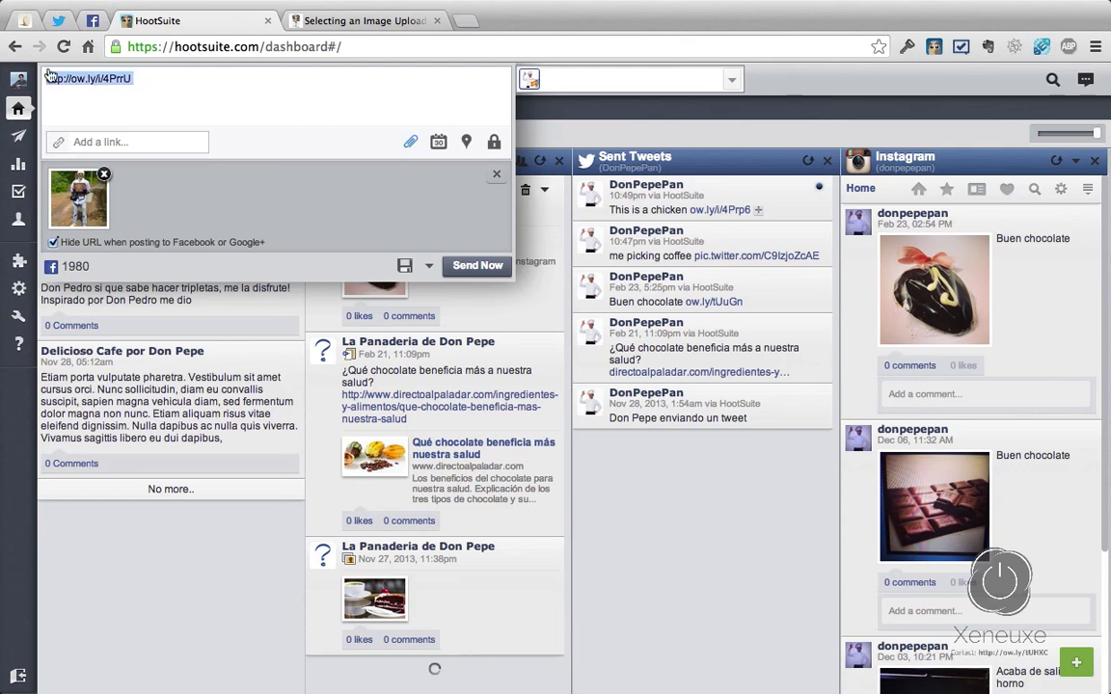
key("BackSpace")
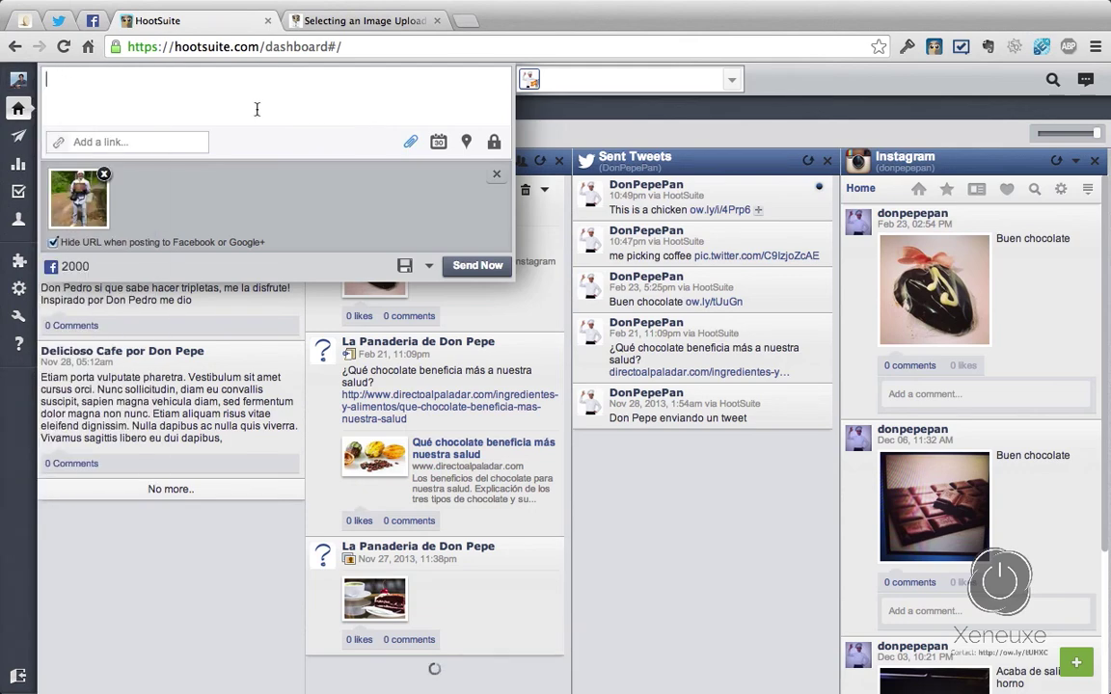
type("Me pick")
key("BackSpace")
key("BackSpace")
key("BackSpace")
key("BackSpace")
key("BackSpace")
type("with my coffee gear")
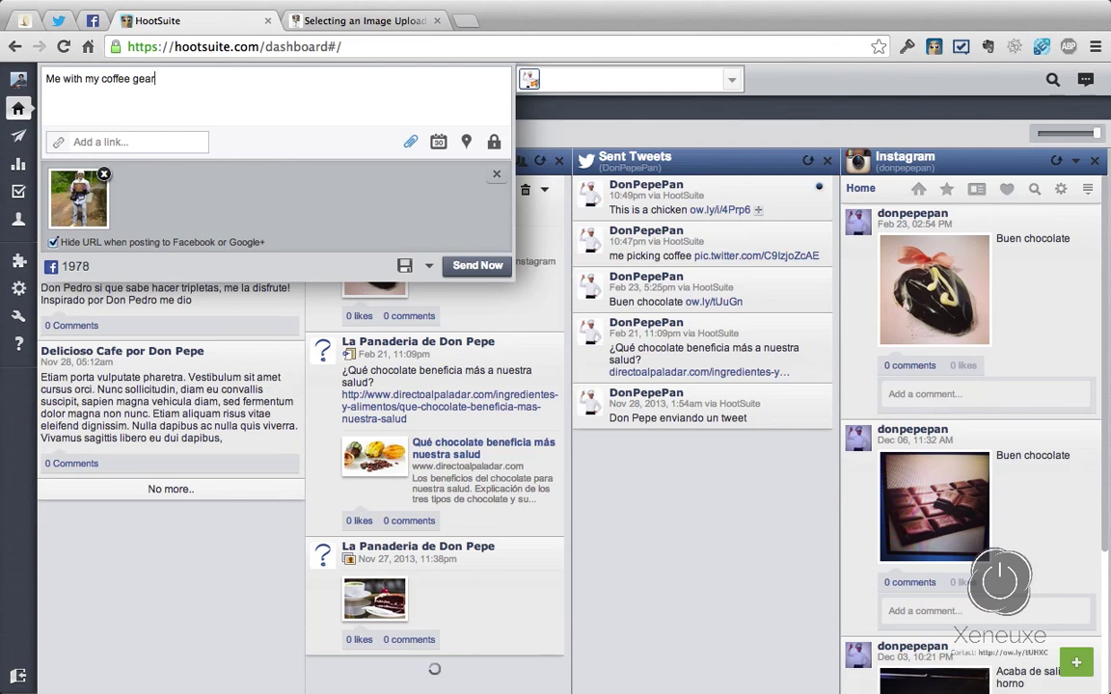
left_click(463, 267)
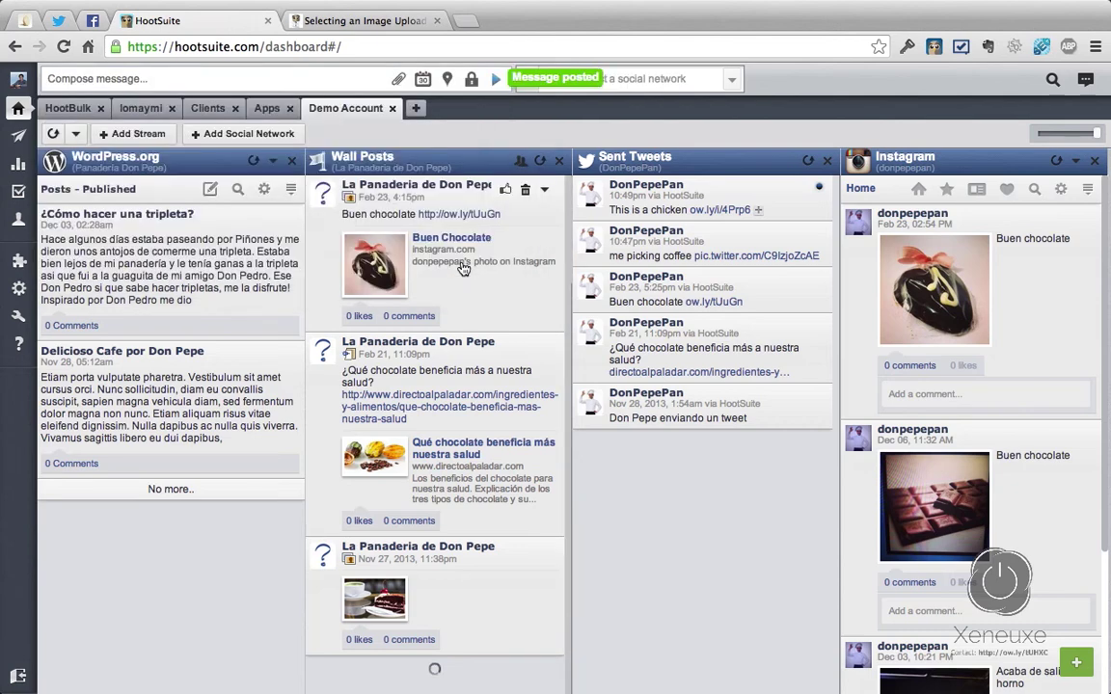
left_click(91, 20)
- Reload the Facebook page and locate the new 'Me with my coffee gear' photo post
left_click(62, 48)
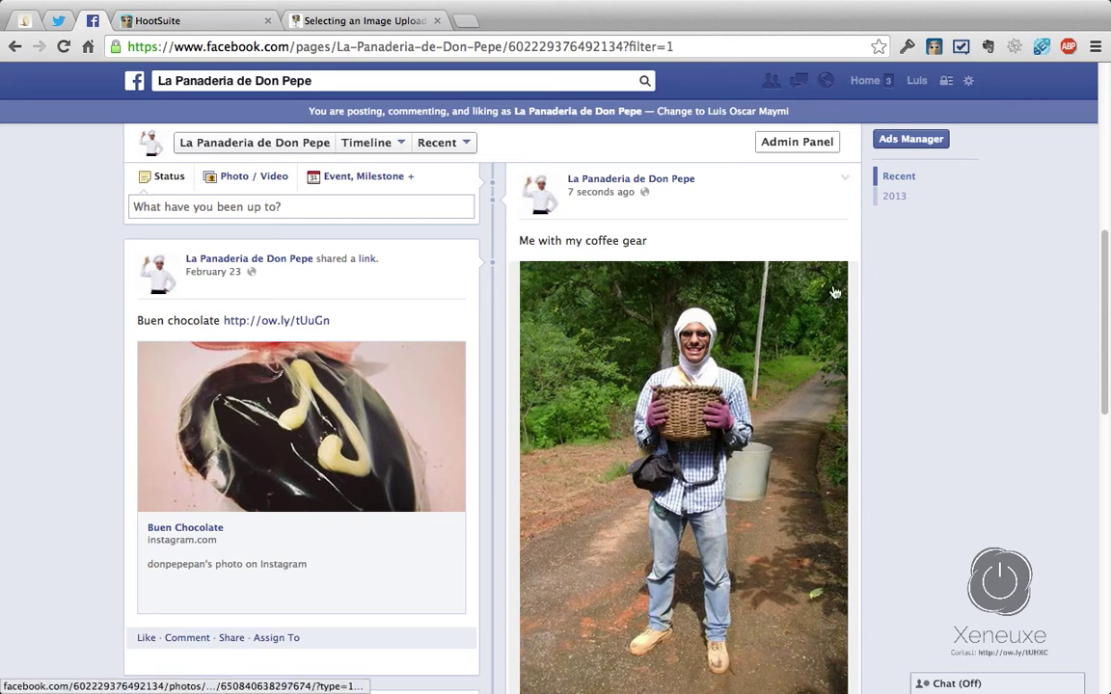
scroll(1029, 353, "down", 1)
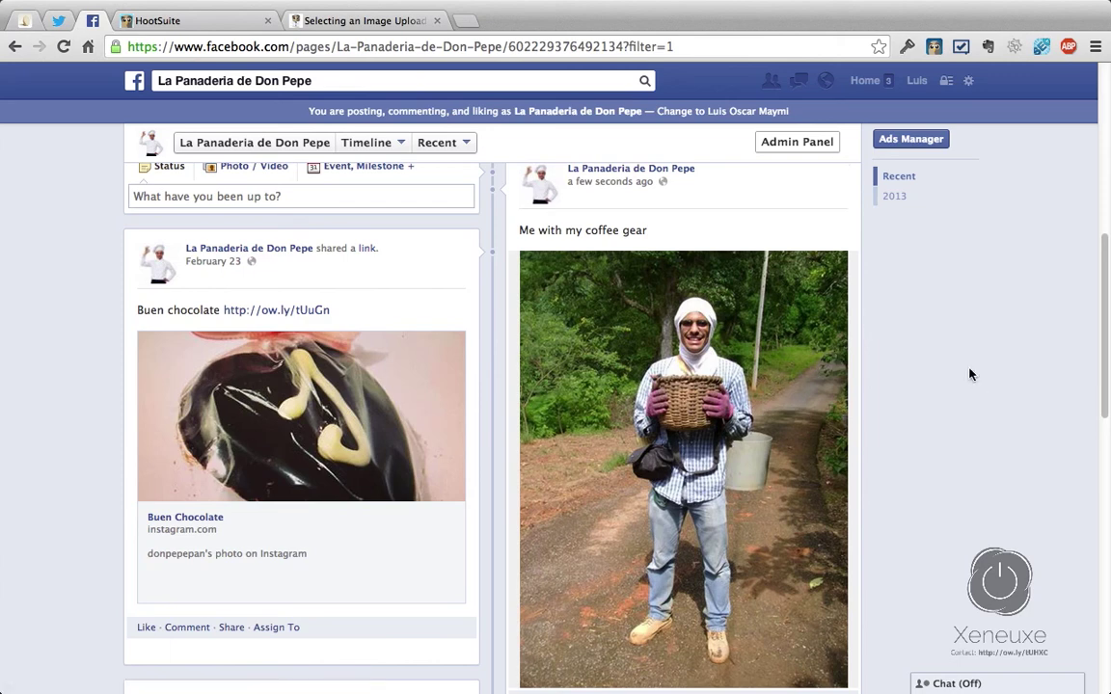
scroll(964, 367, "down", 1)
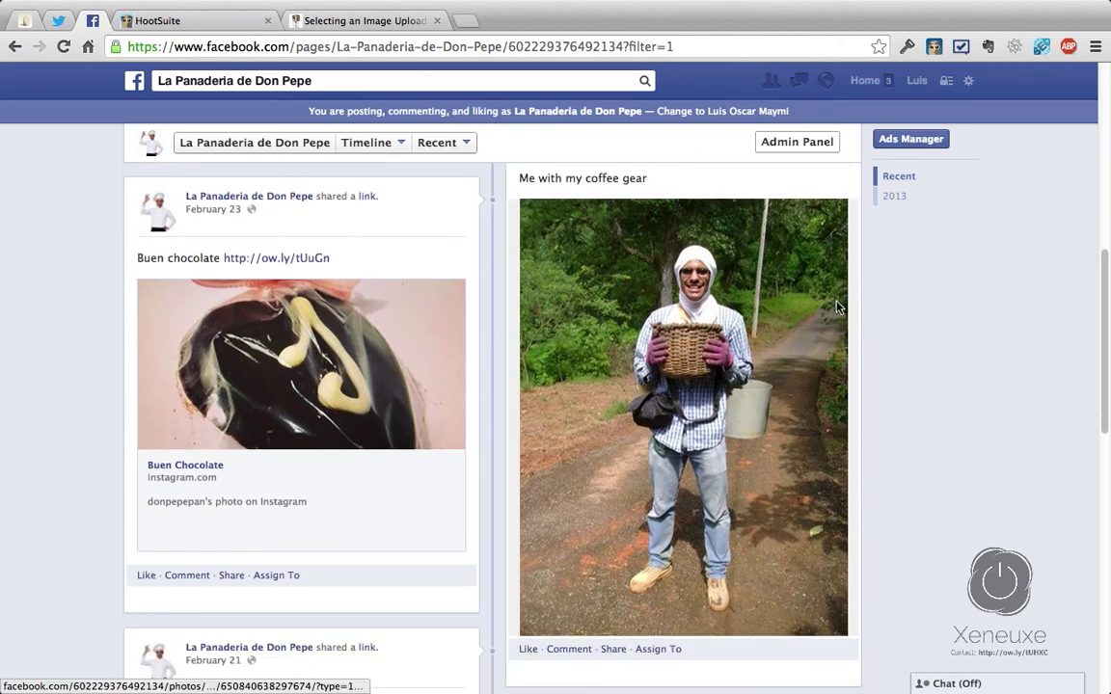
scroll(872, 380, "up", 1)
scroll(896, 385, "up", 2)
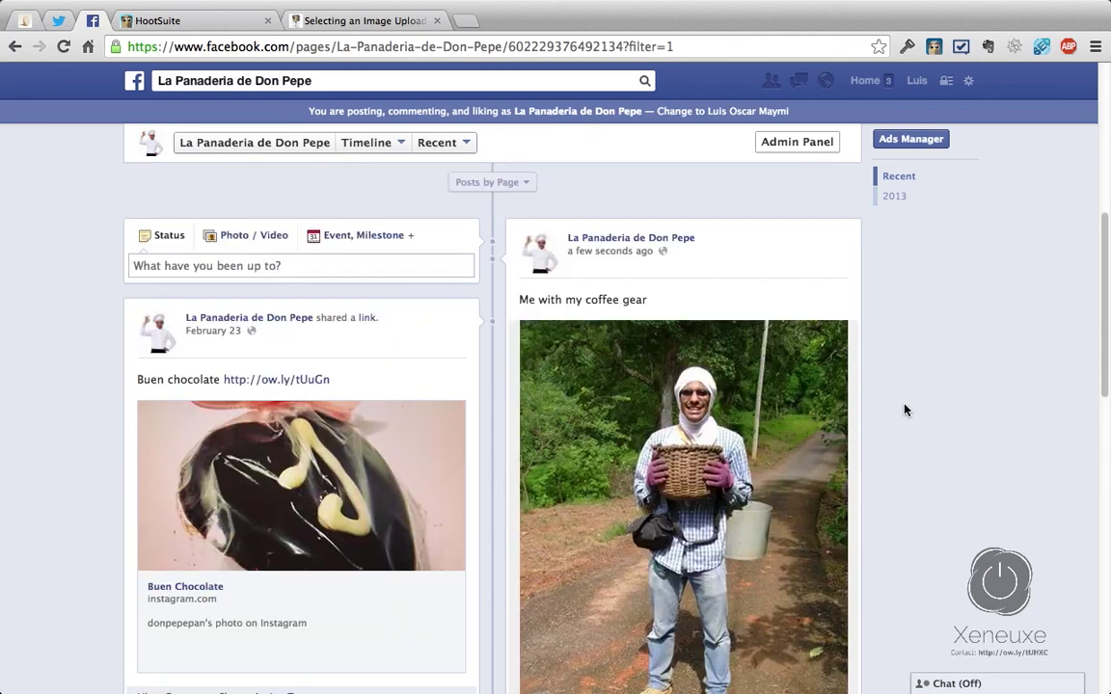
scroll(902, 395, "down", 1)
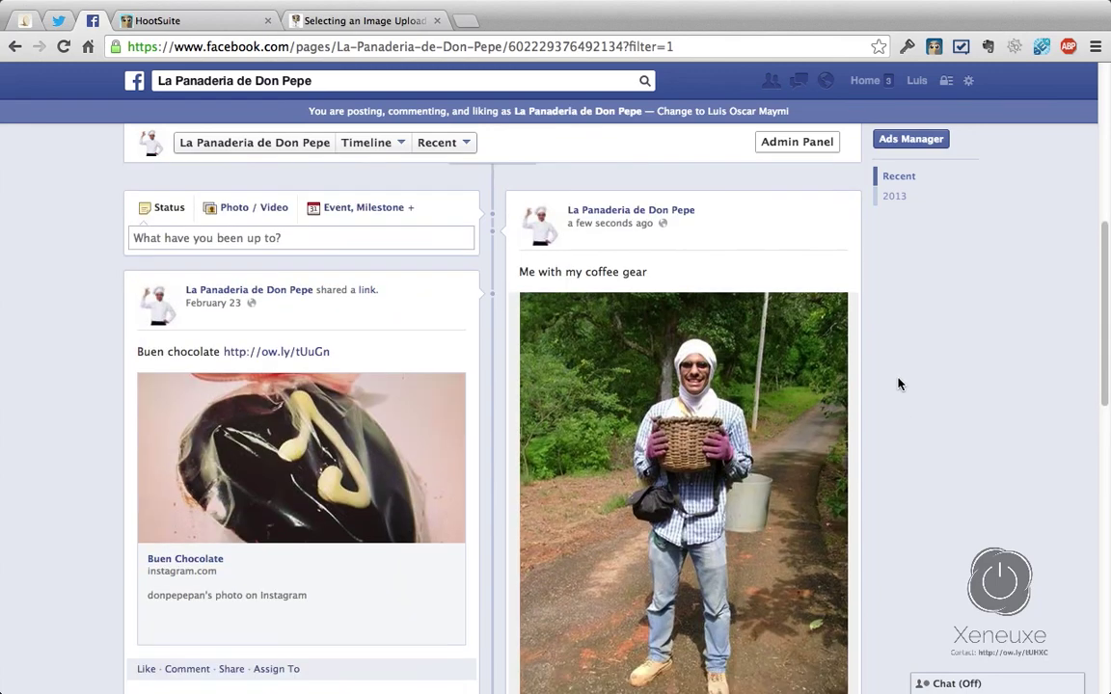
- Highlight the coffee gear post full-width, then return to the HootSuite dashboard
left_click(844, 211)
left_click(810, 306)
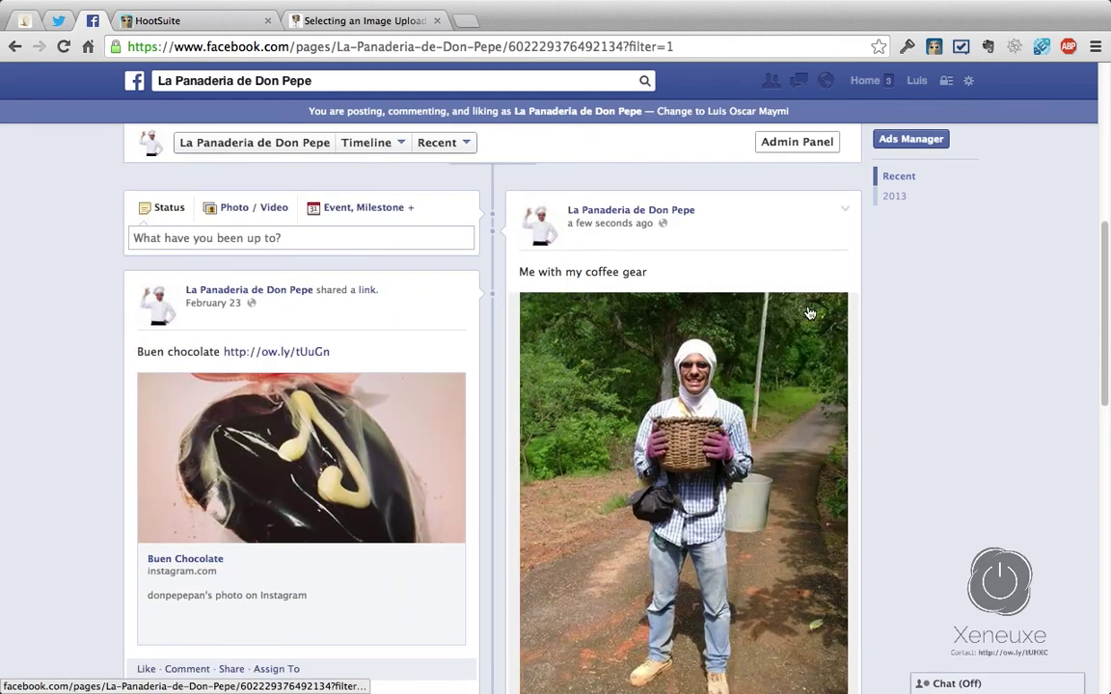
scroll(921, 315, "down", 1)
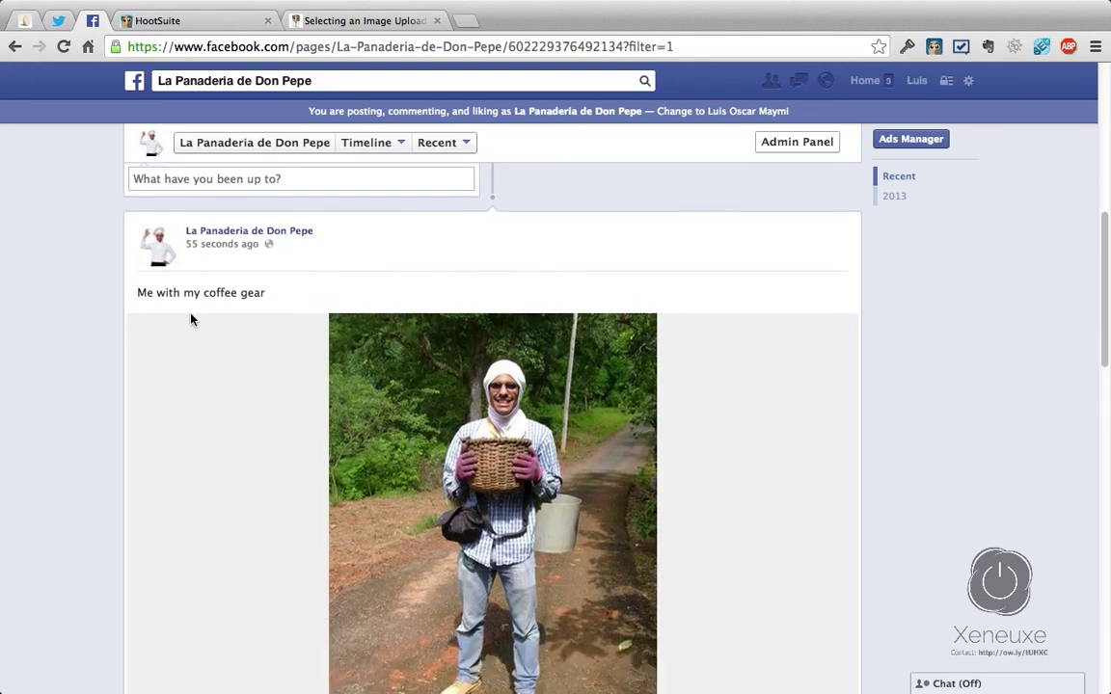
scroll(678, 330, "down", 2)
scroll(819, 337, "up", 1)
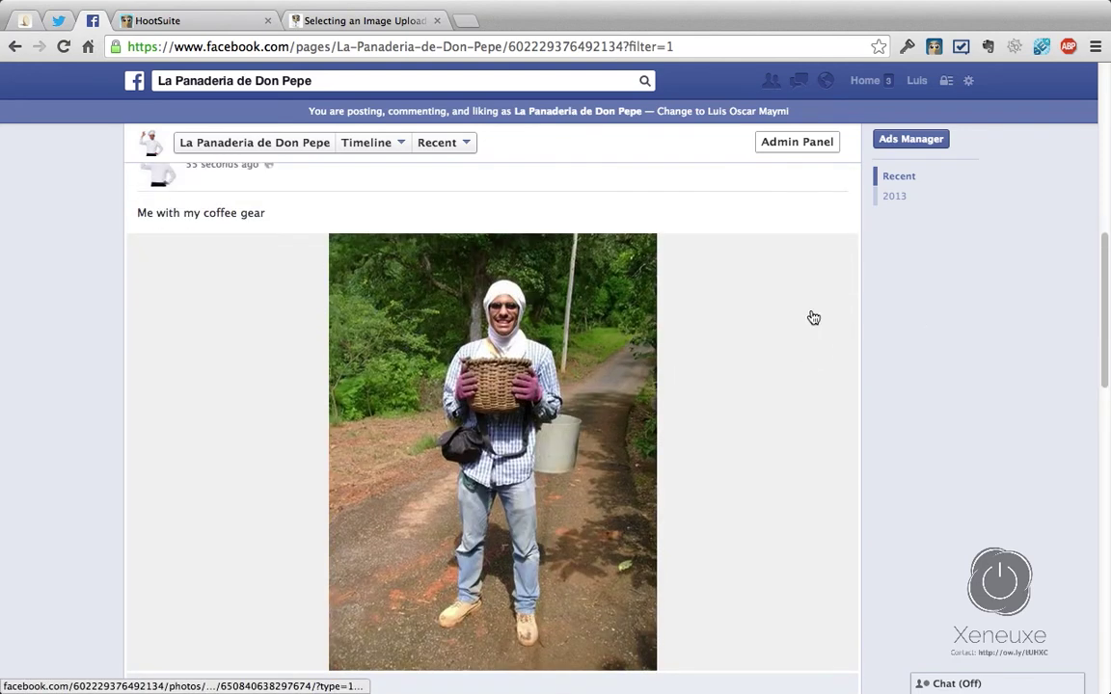
left_click(183, 20)
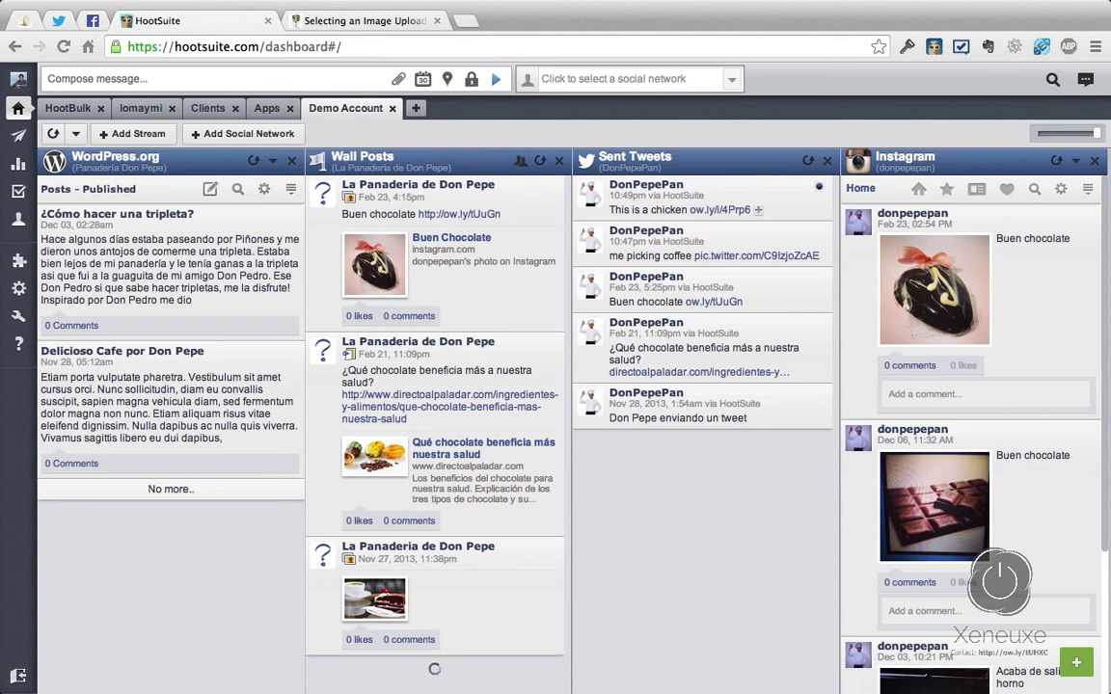
left_click(758, 212)
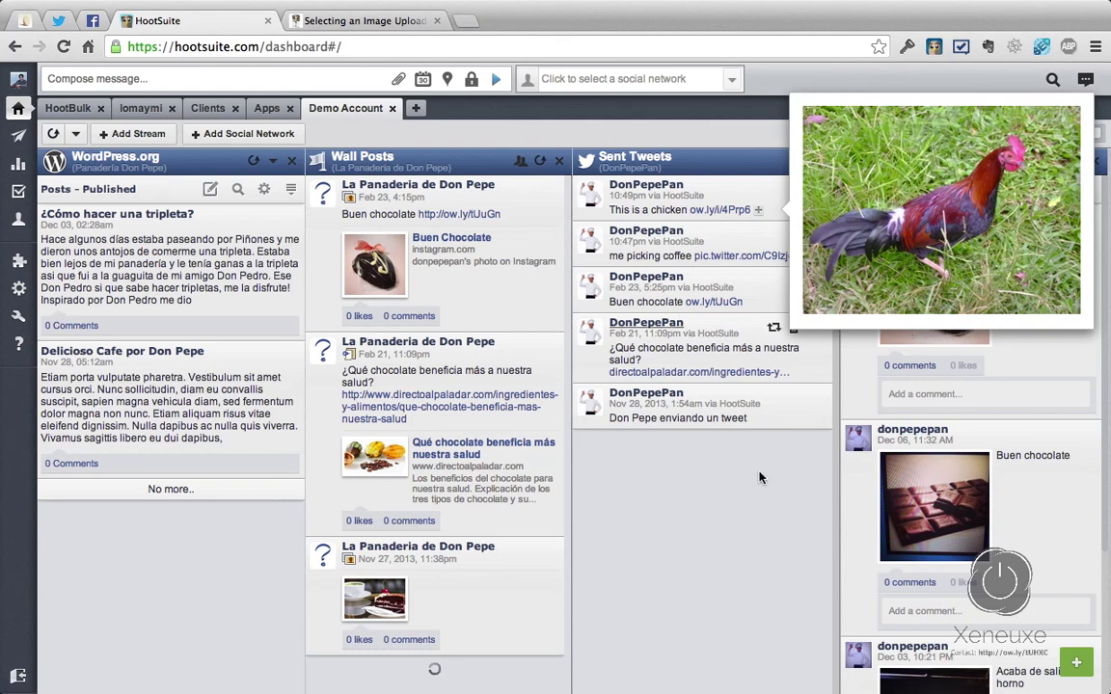
left_click(801, 576)
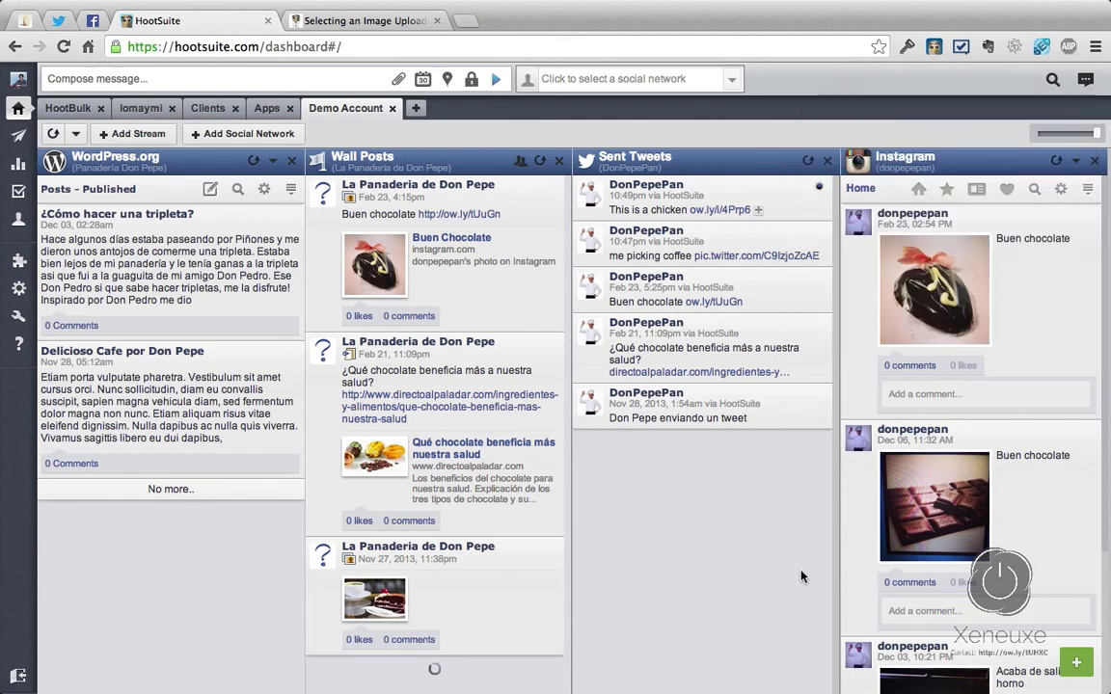